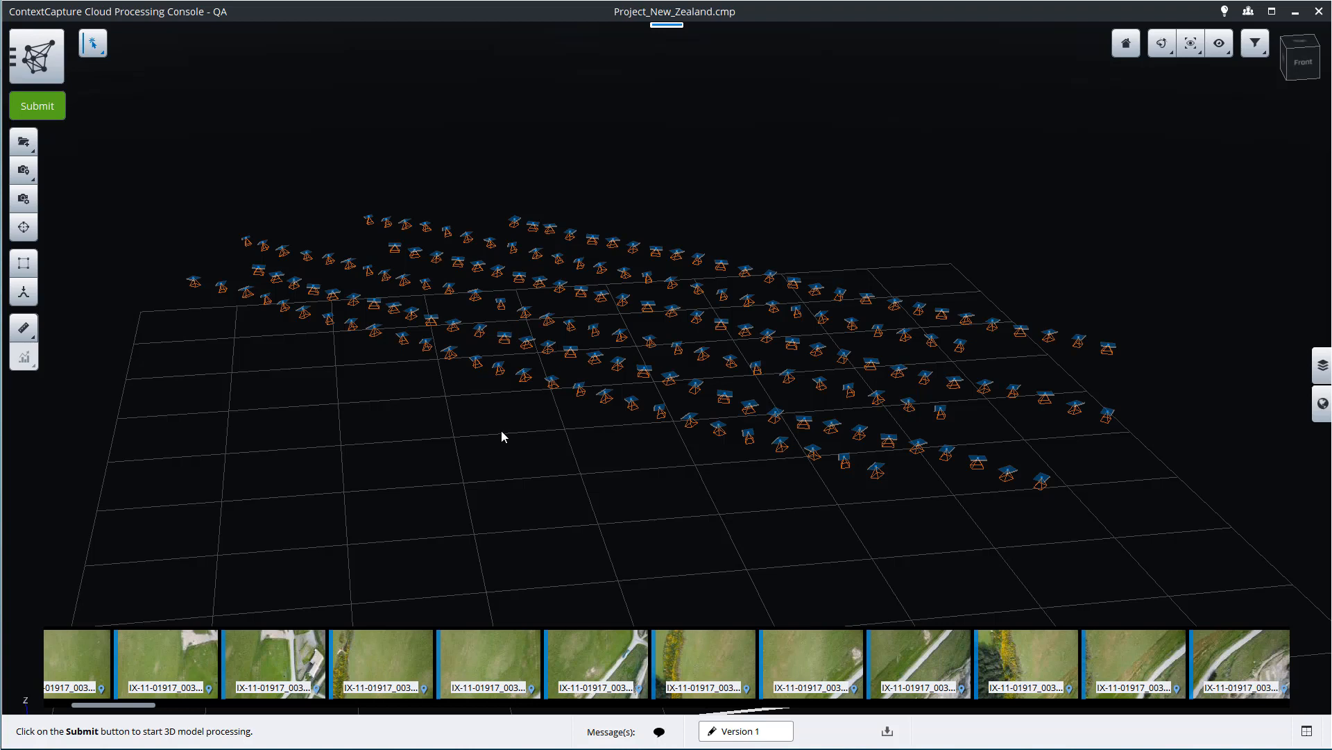
- Enable a user-defined output coordinate system in the 3D model processing options and open the spatial reference system database
click(42, 108)
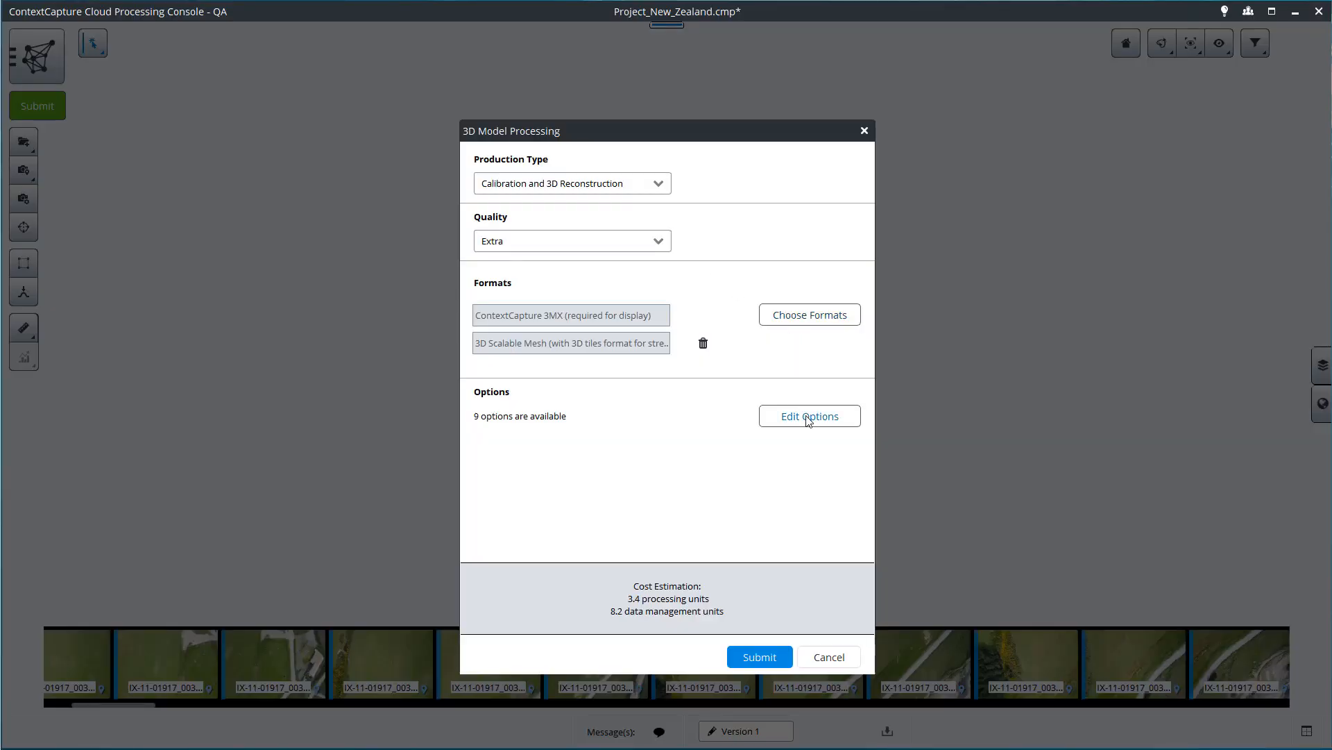
click(810, 419)
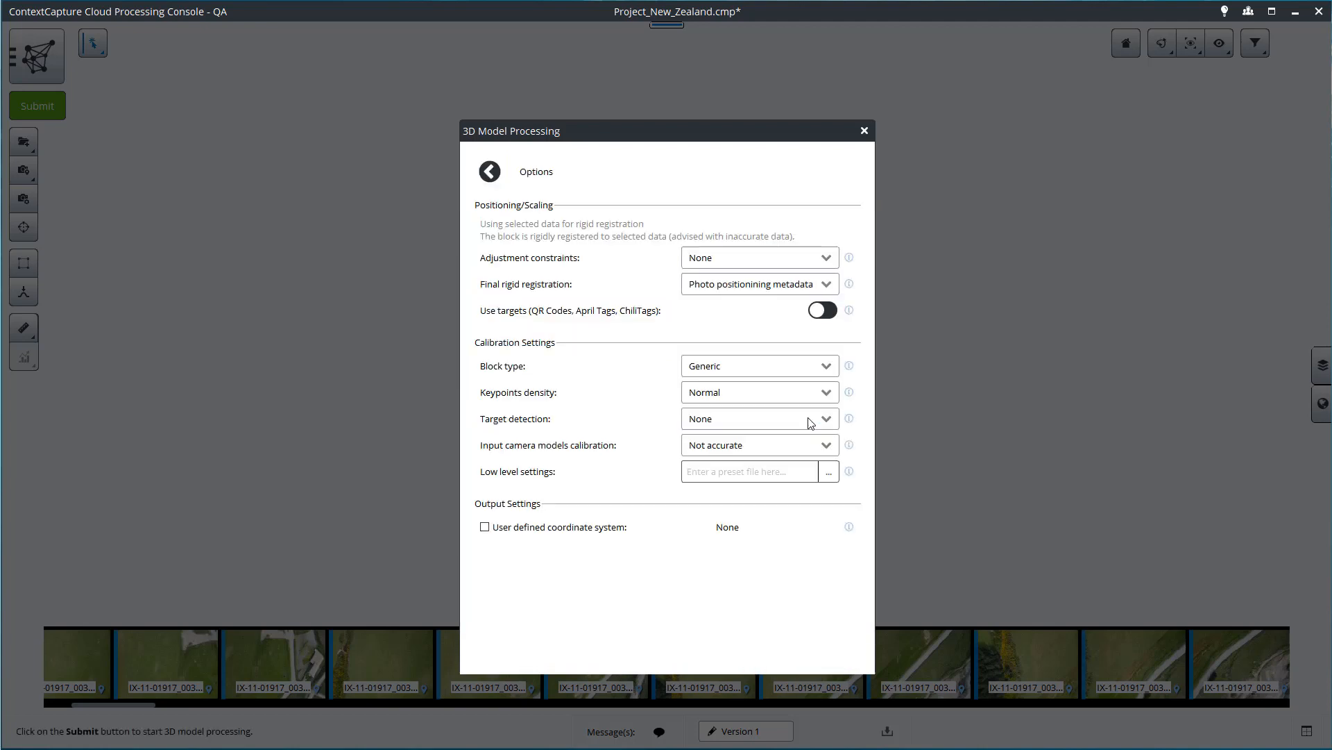
click(485, 528)
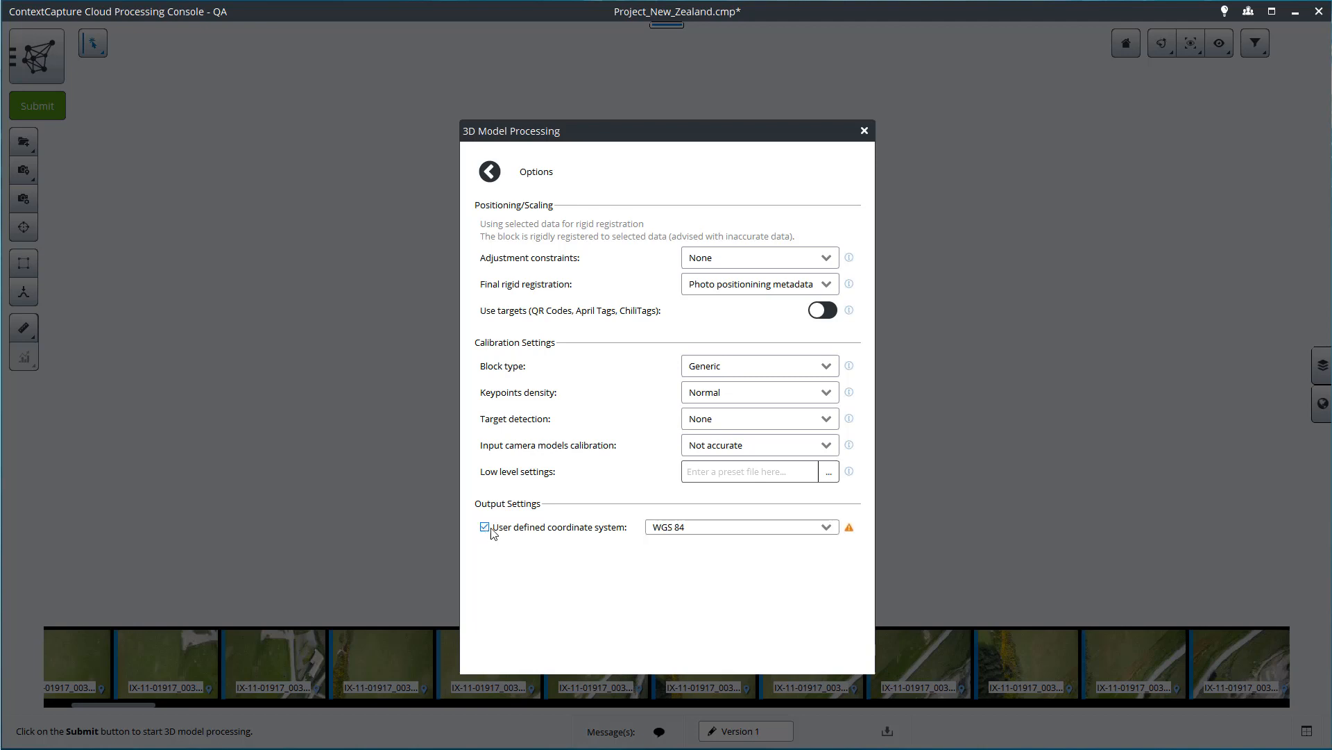
click(717, 531)
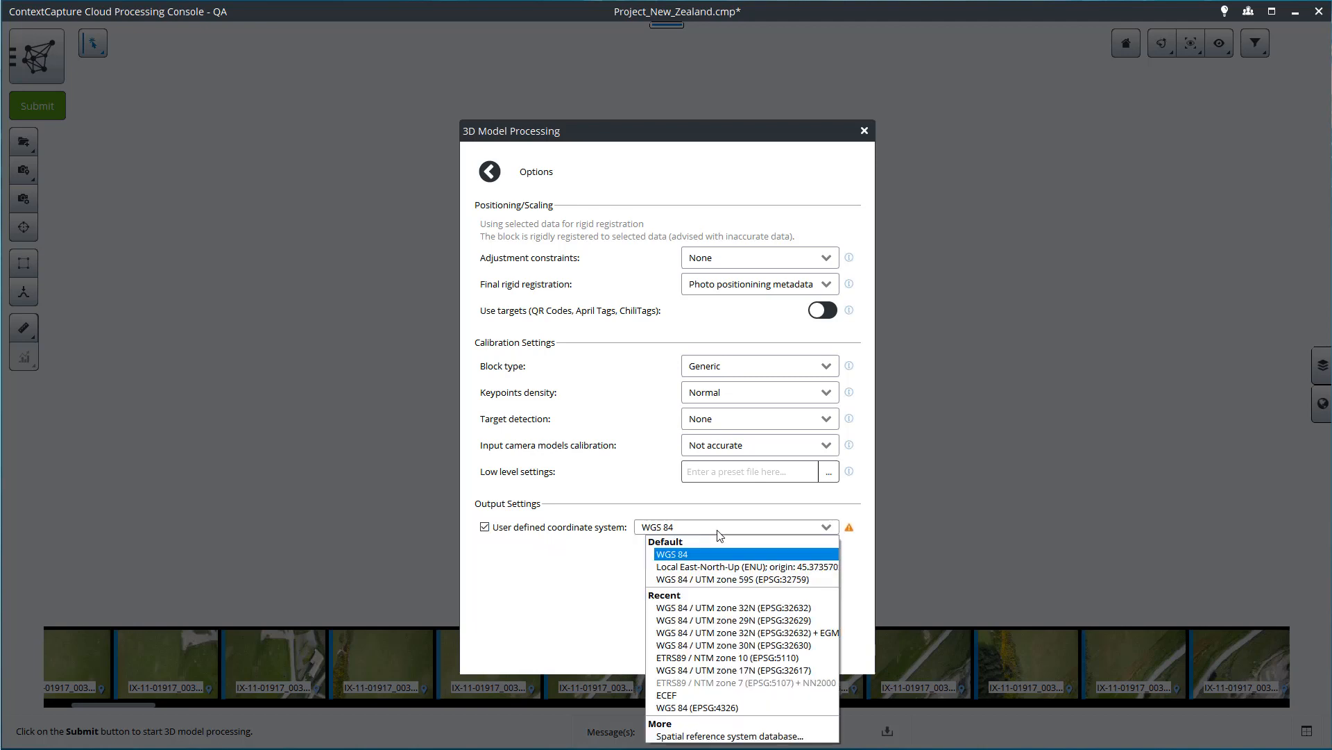
click(758, 736)
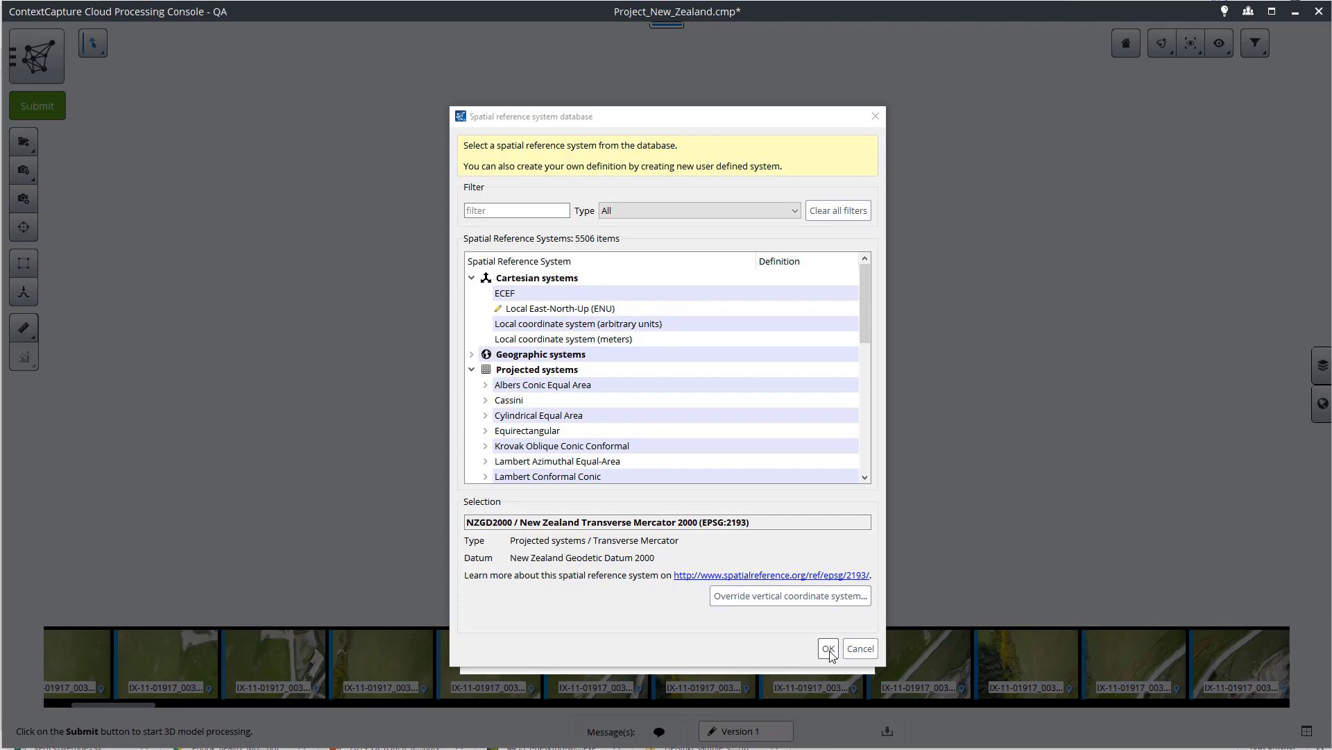
- Filter for "new zeal", select NZGD2000 / New Zealand Transverse Mercator 2000 (EPSG:2193), and open its vertical coordinate system override
click(520, 212)
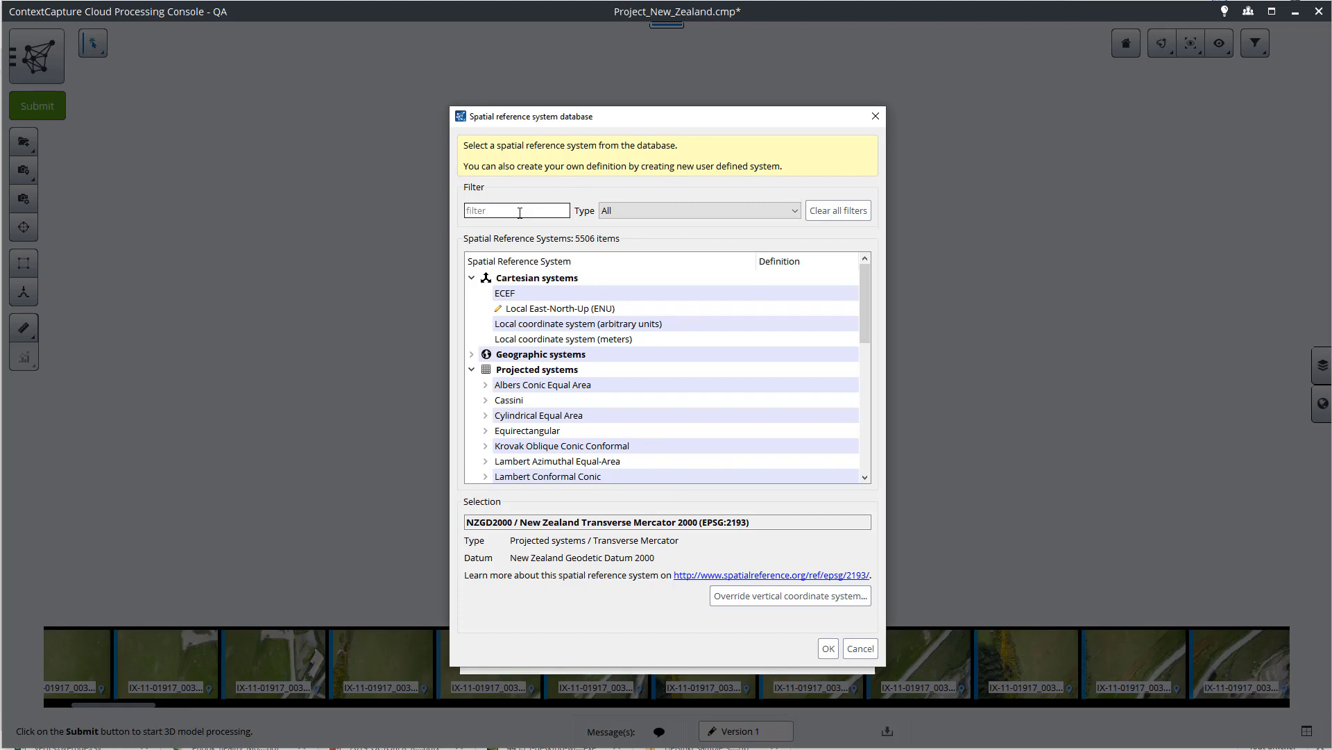
text(new zeal)
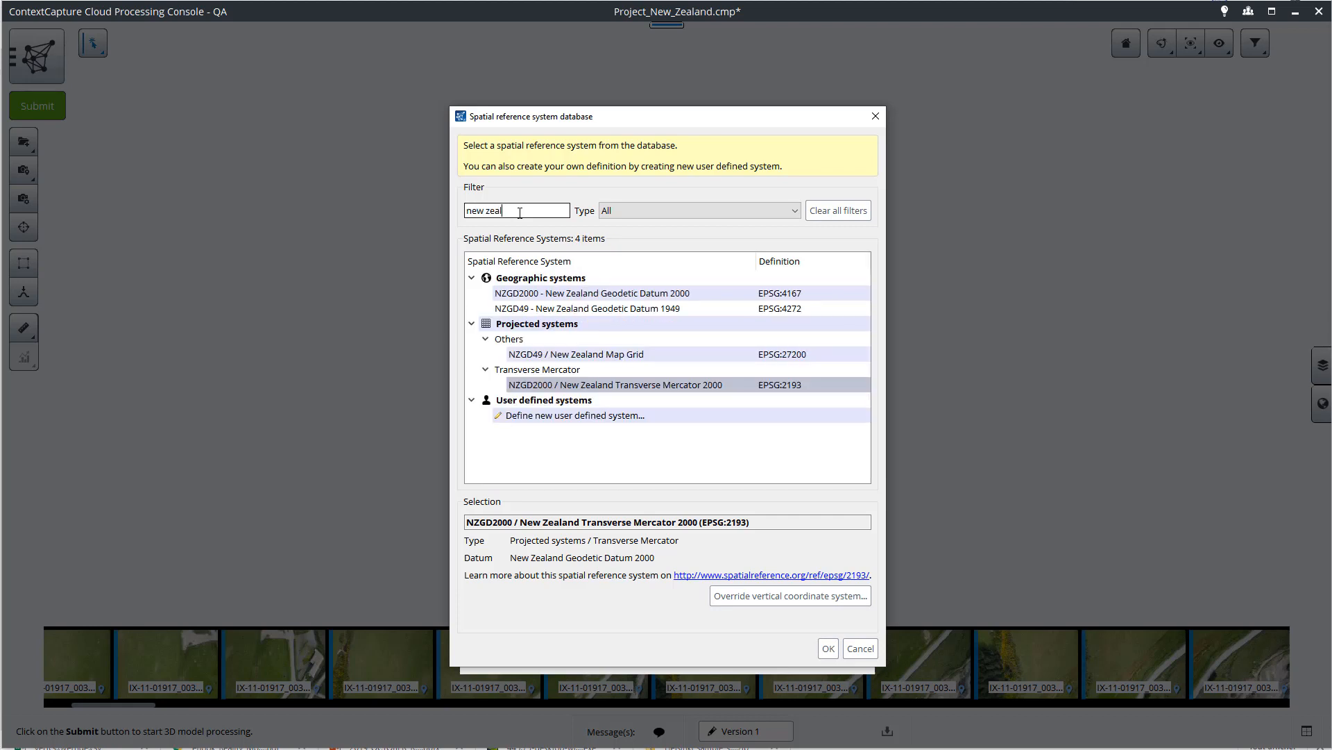
click(723, 386)
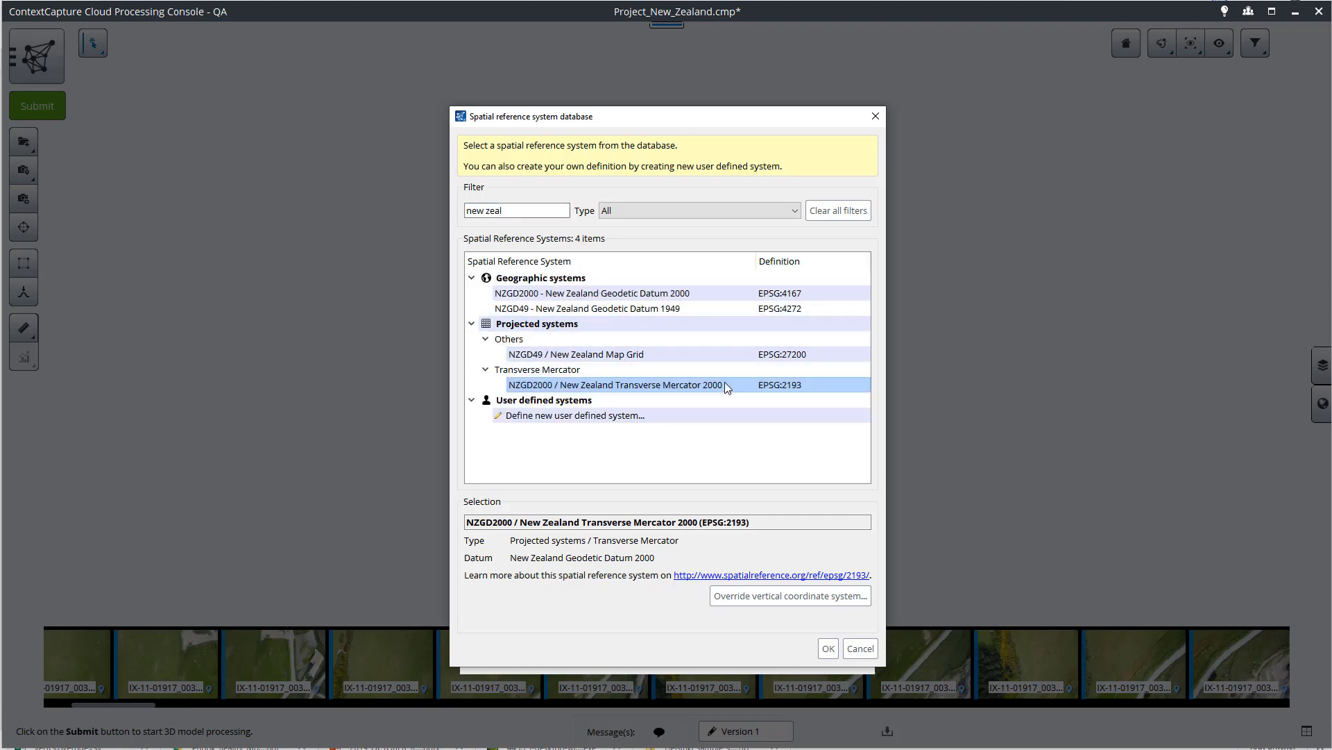
click(833, 601)
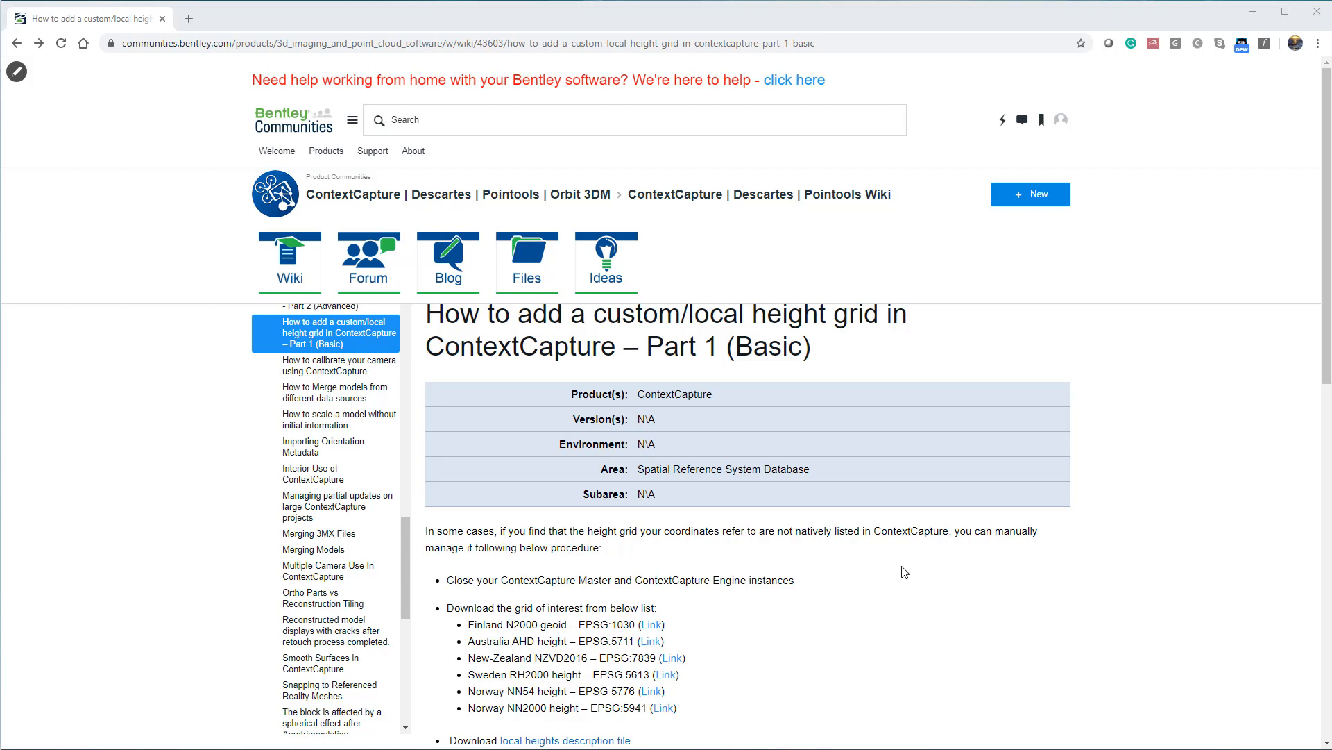
- Consult the wiki's custom height grid instructions and copy NZgeoid2016.gtx and vertcs.override.csv from the downloaded NZVS2016 folder
scroll(905, 571, down, 3)
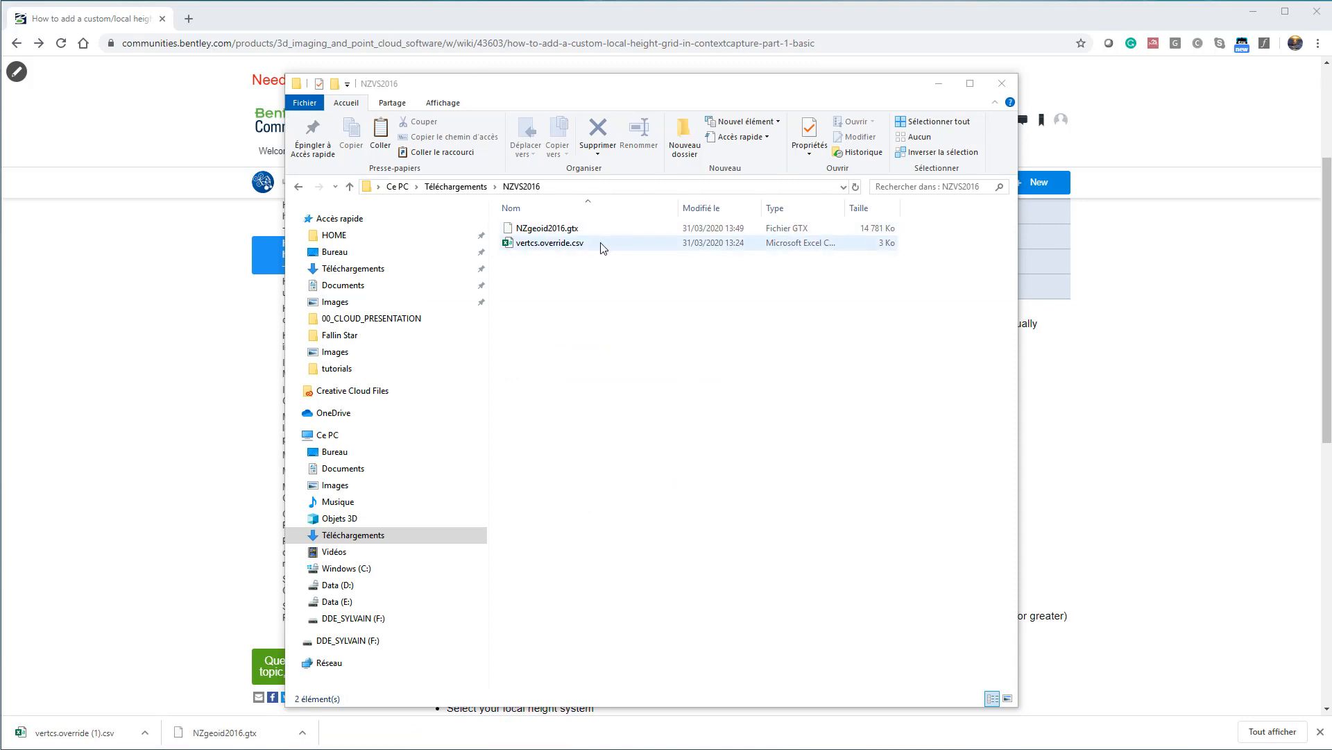
click(596, 292)
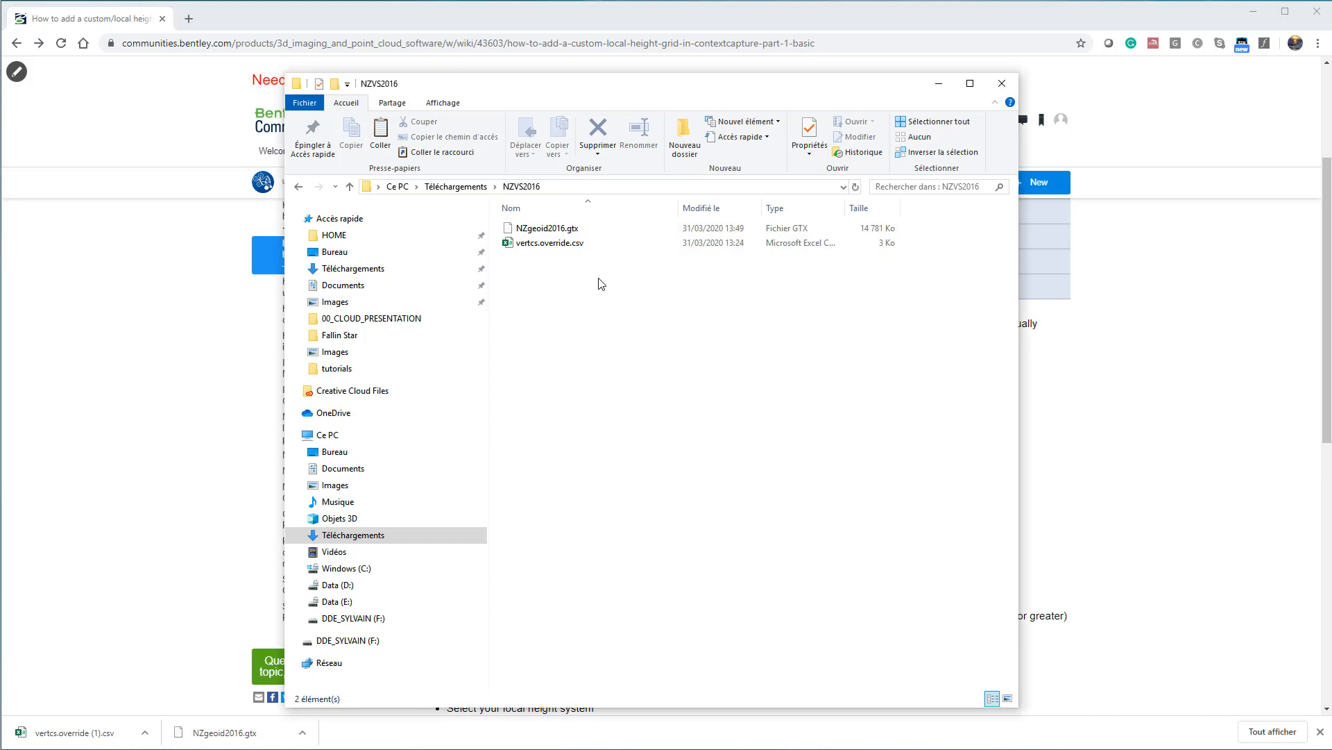
drag(608, 281, 541, 233)
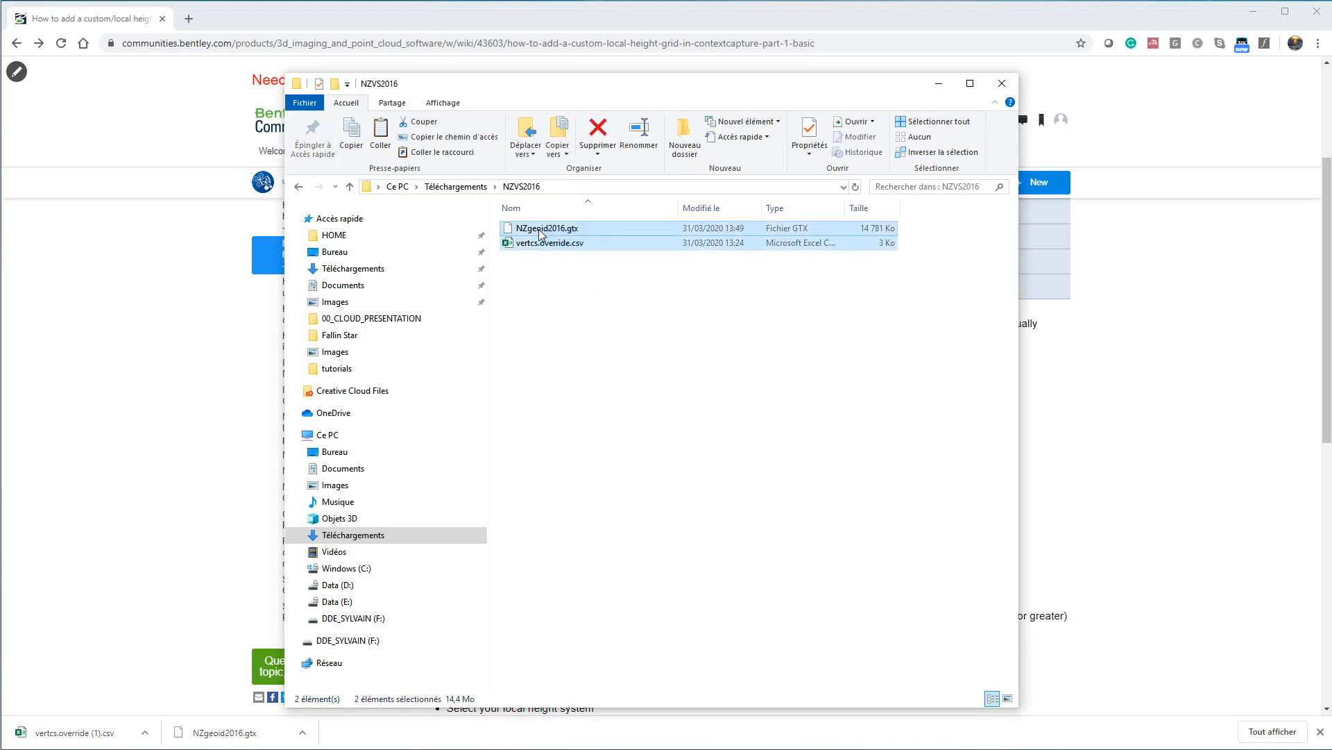
- Paste the two height grid files into Programmes\Bentley\ContextCapture Console\template\SRSdata on drive C:, granting administrator permission
click(350, 569)
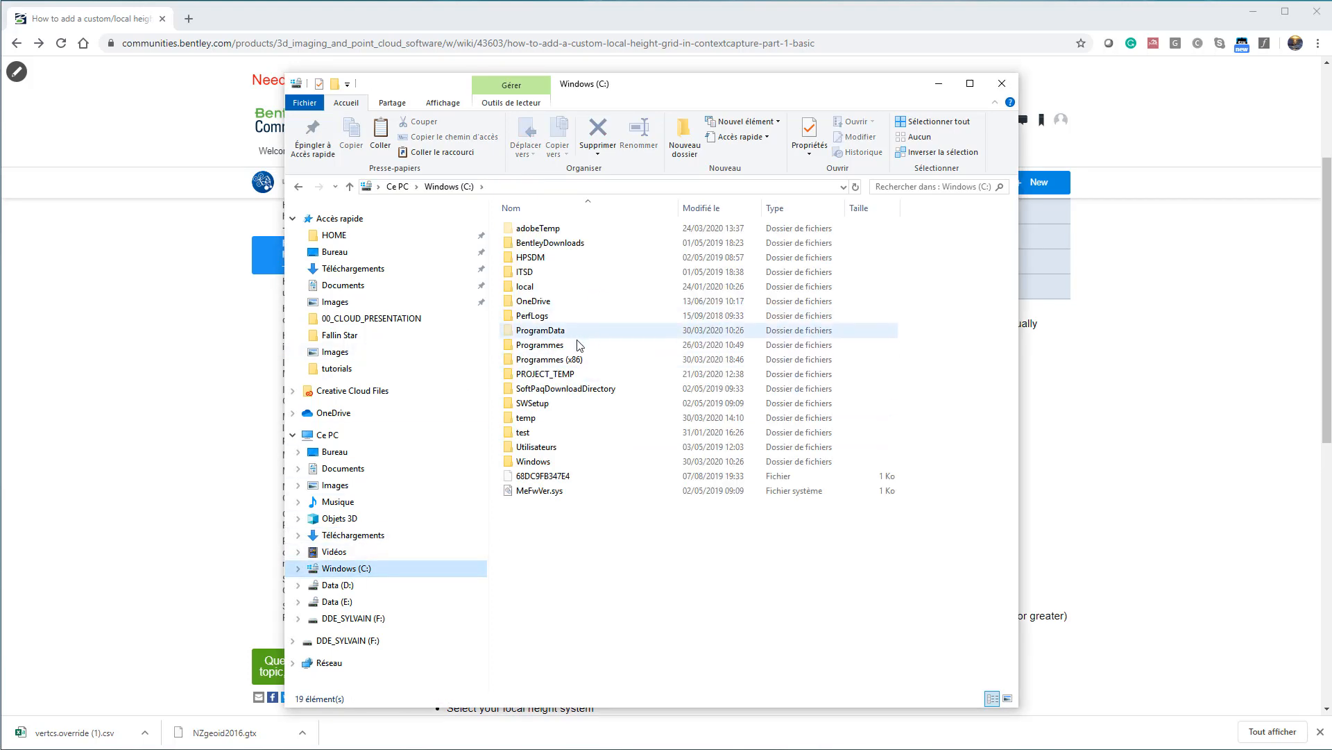
double_click(581, 346)
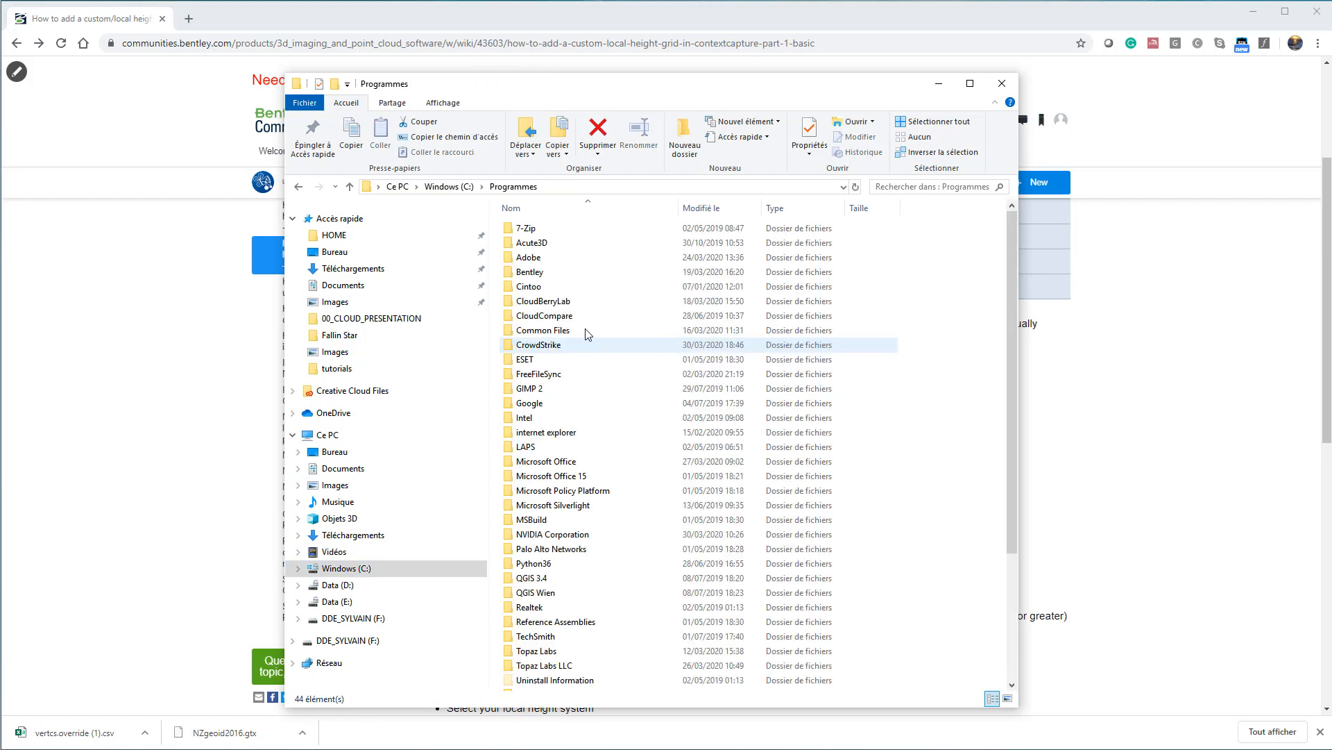
double_click(581, 272)
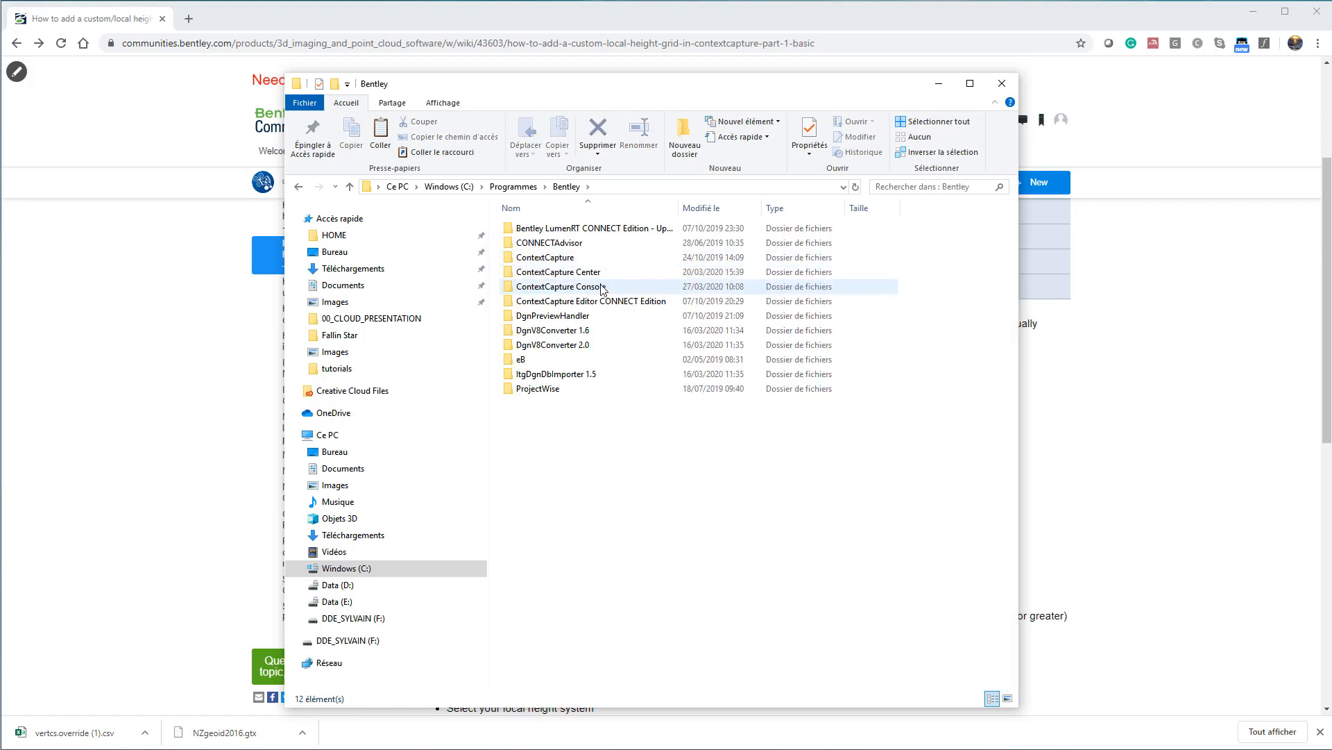
double_click(598, 287)
double_click(597, 287)
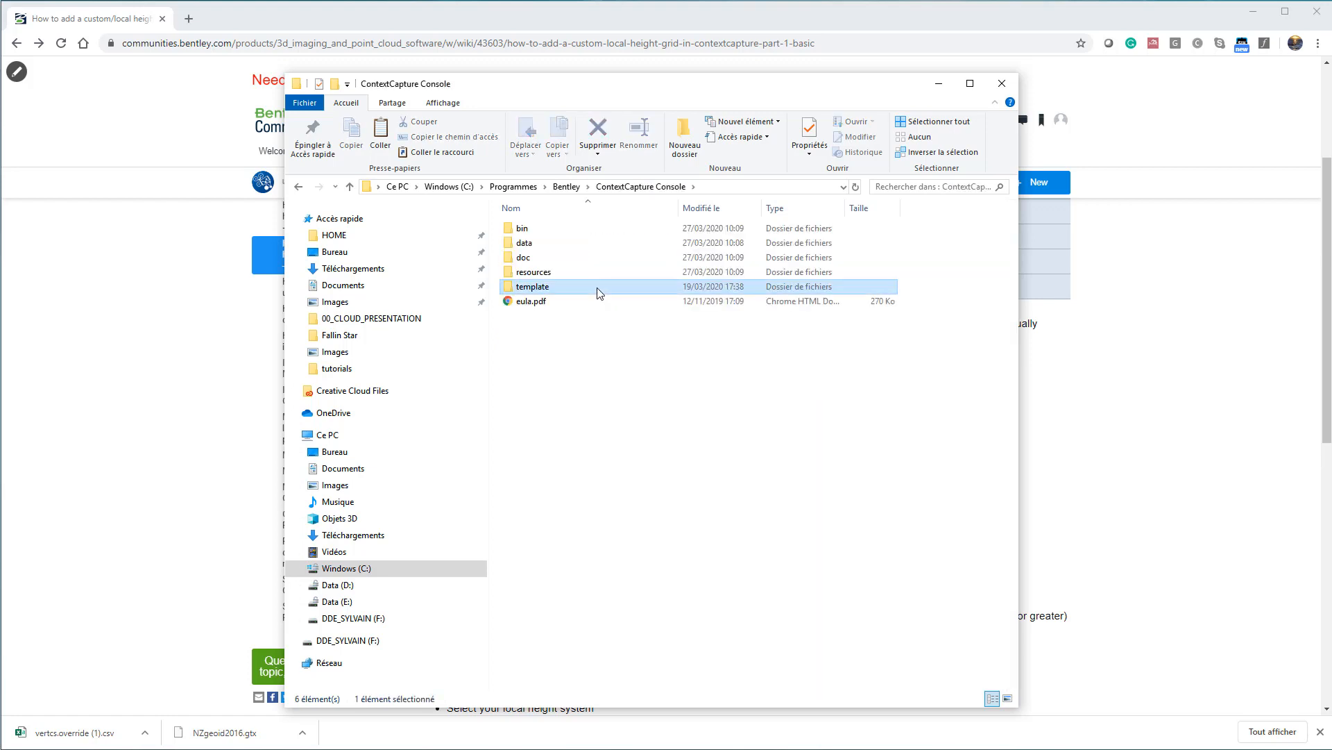
double_click(575, 231)
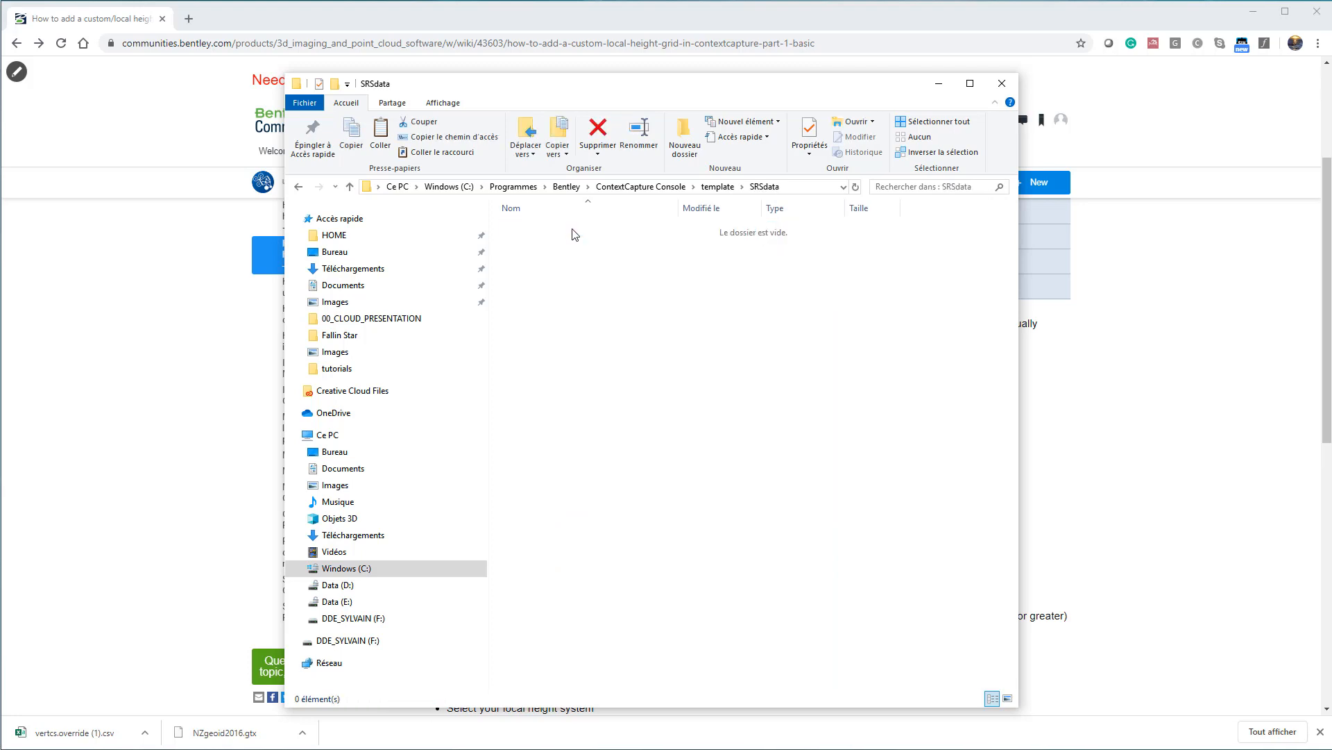
key(ctrl+v)
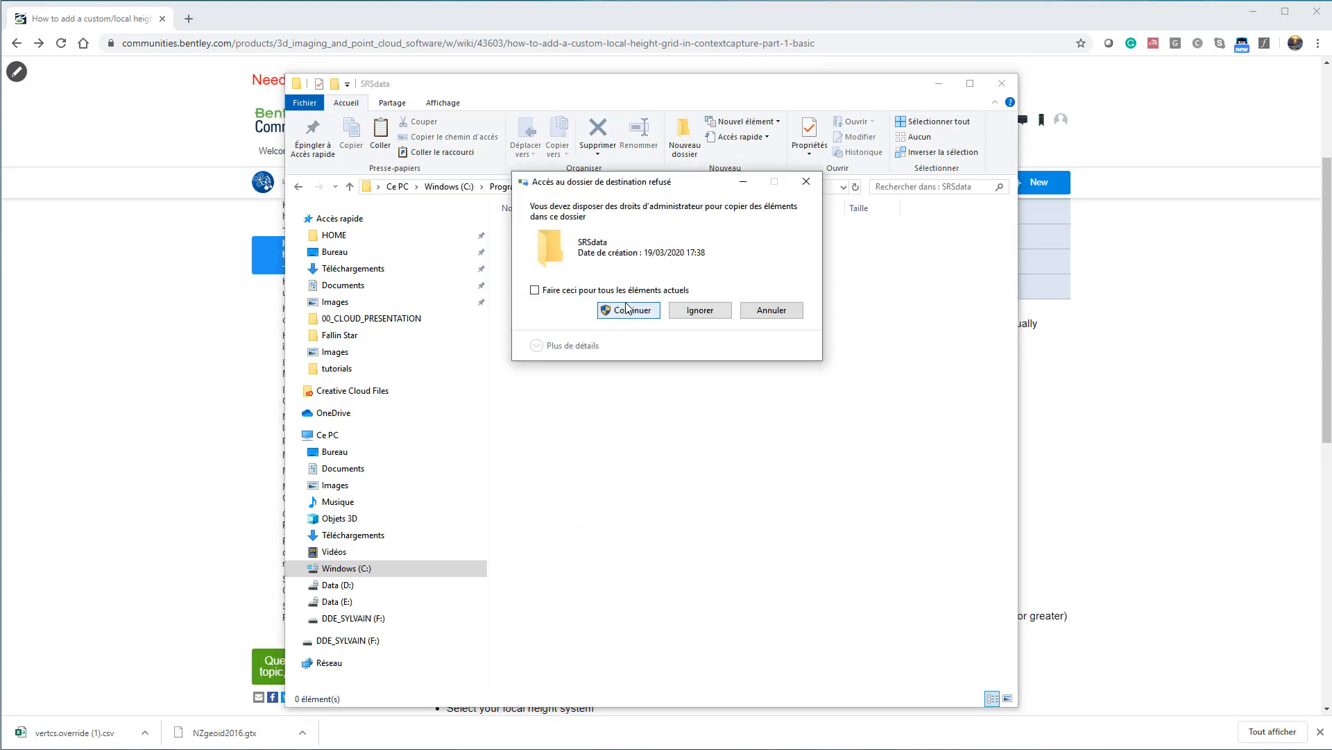
click(633, 311)
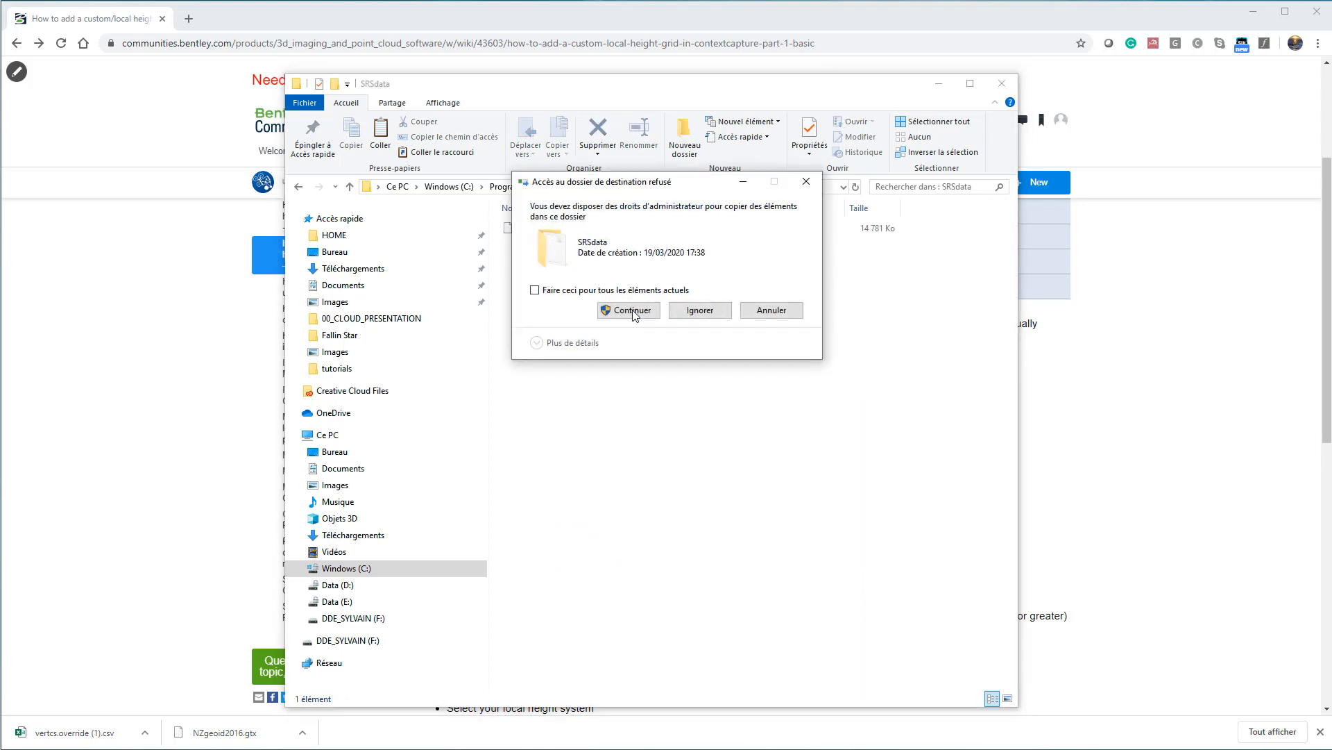
click(634, 311)
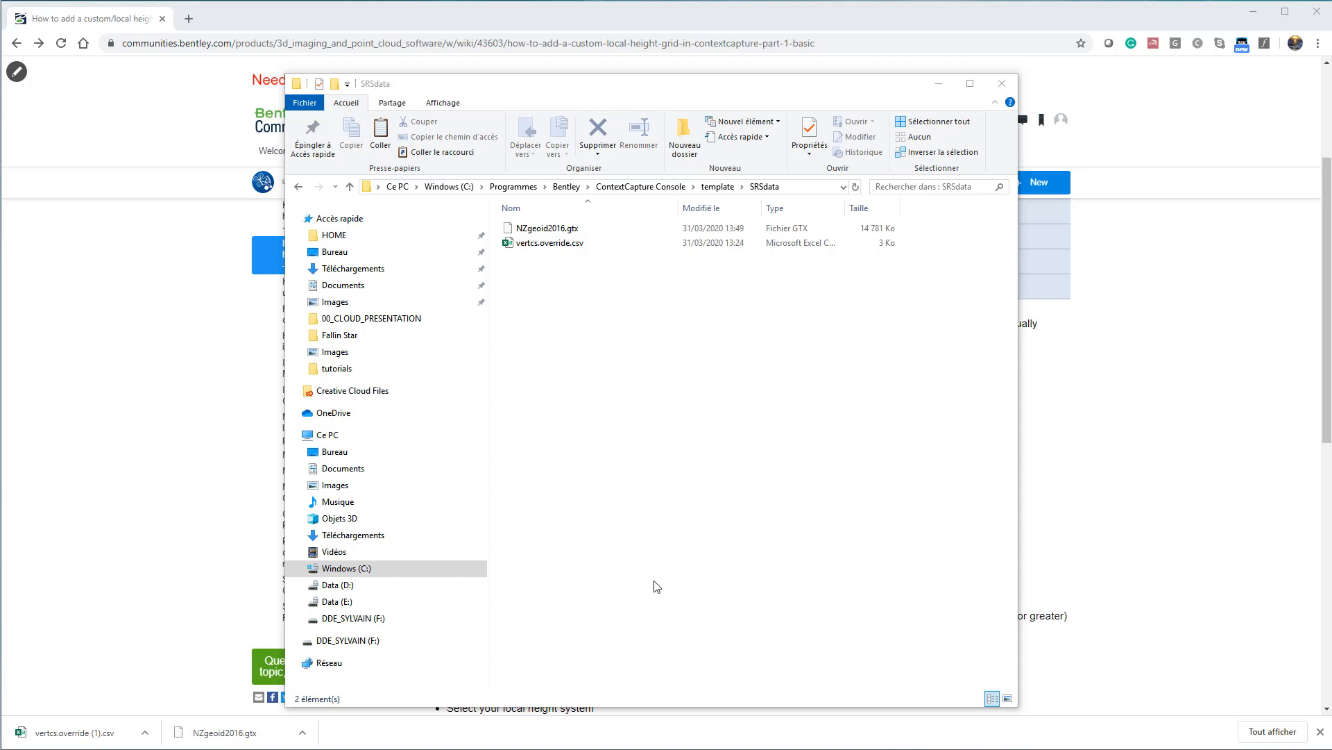
- Go up to the template folder and copy the SRSdata folder
click(722, 188)
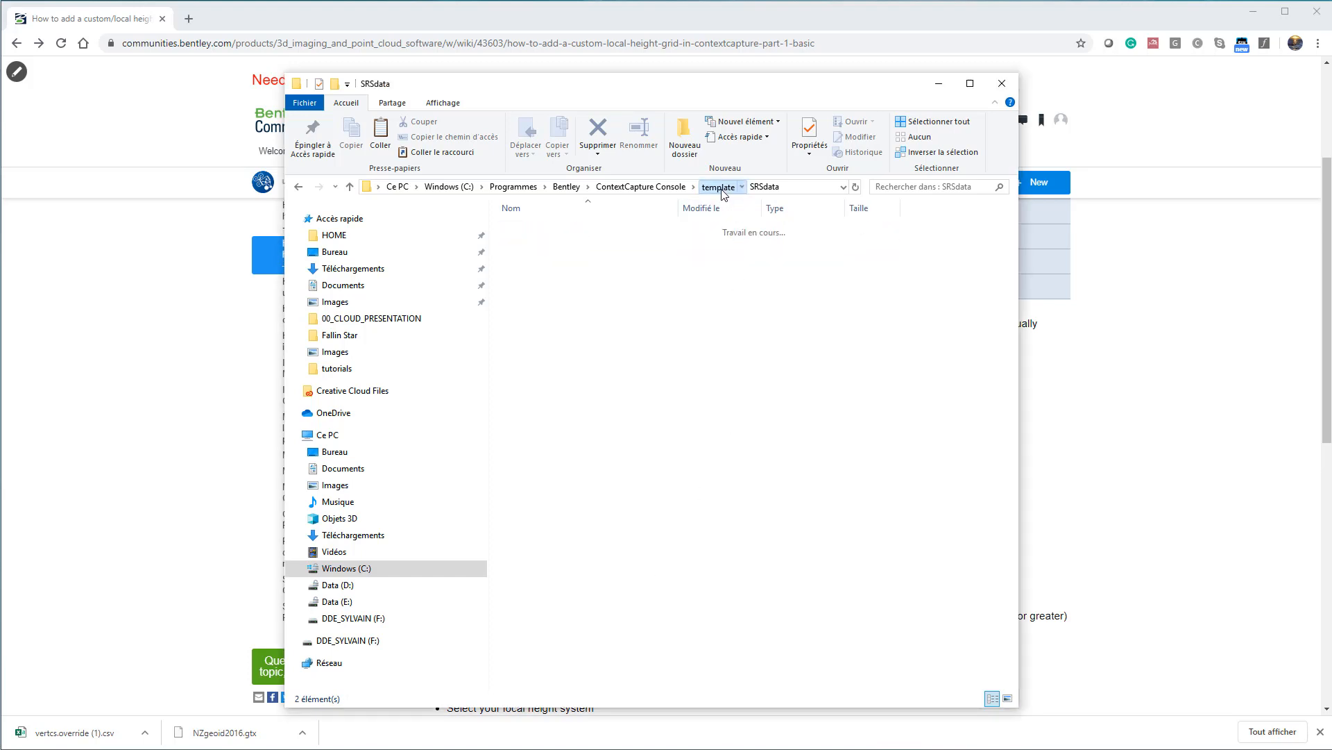
click(580, 301)
click(539, 229)
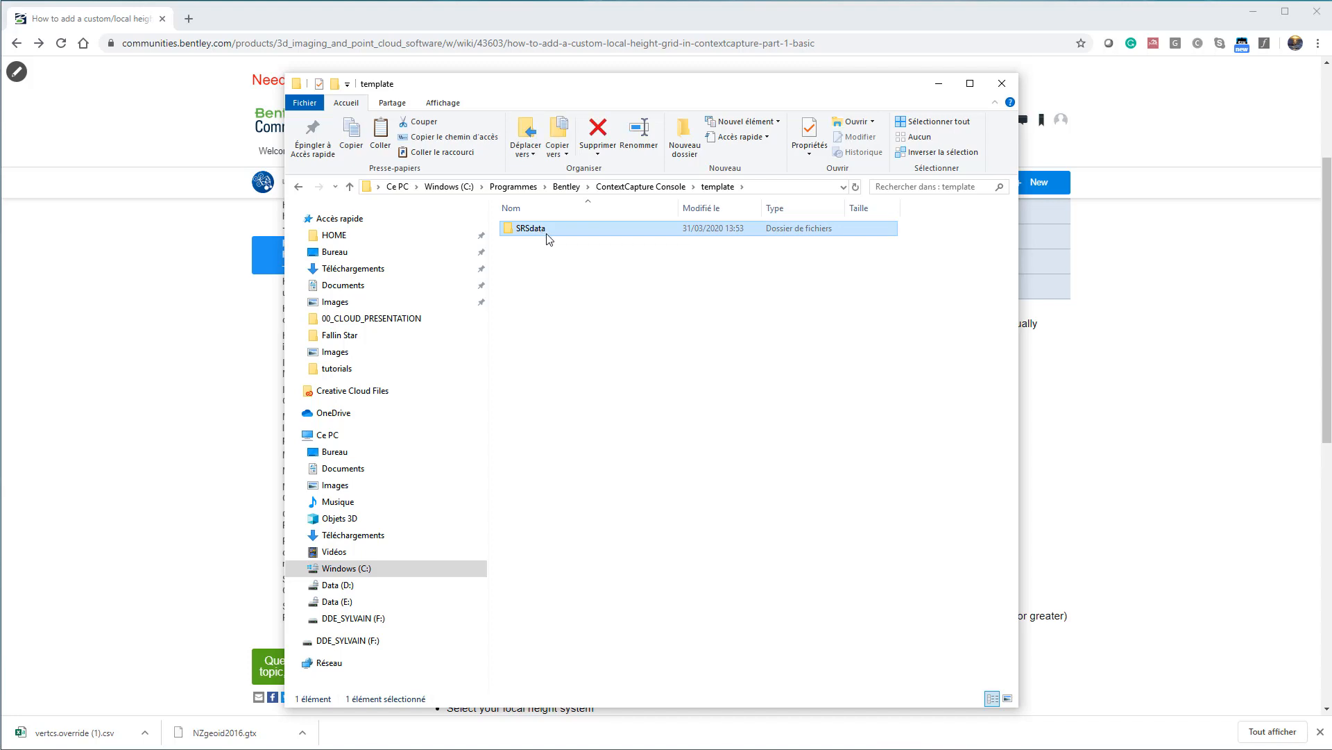
- Paste the SRSdata folder into Documents\ContextCapture Console\Project_New_Zealand\Private\Project files
click(374, 471)
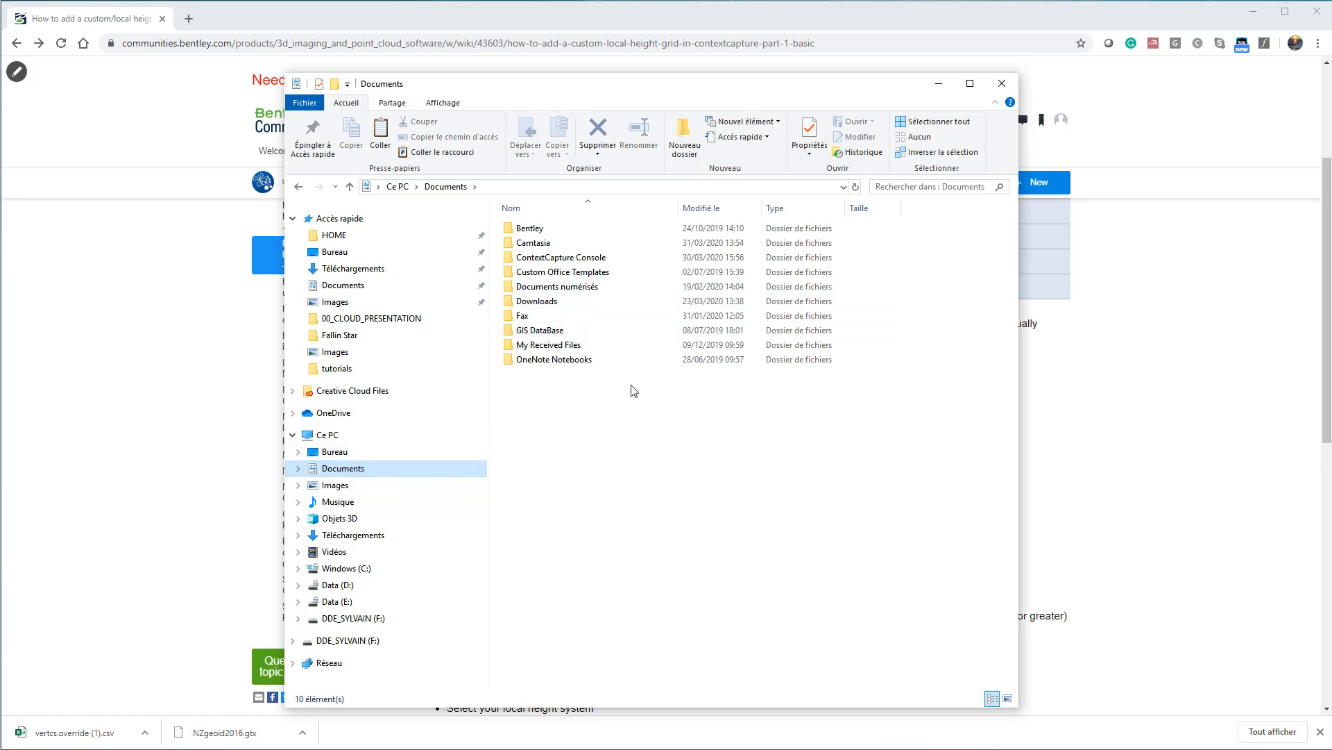
click(601, 262)
double_click(601, 260)
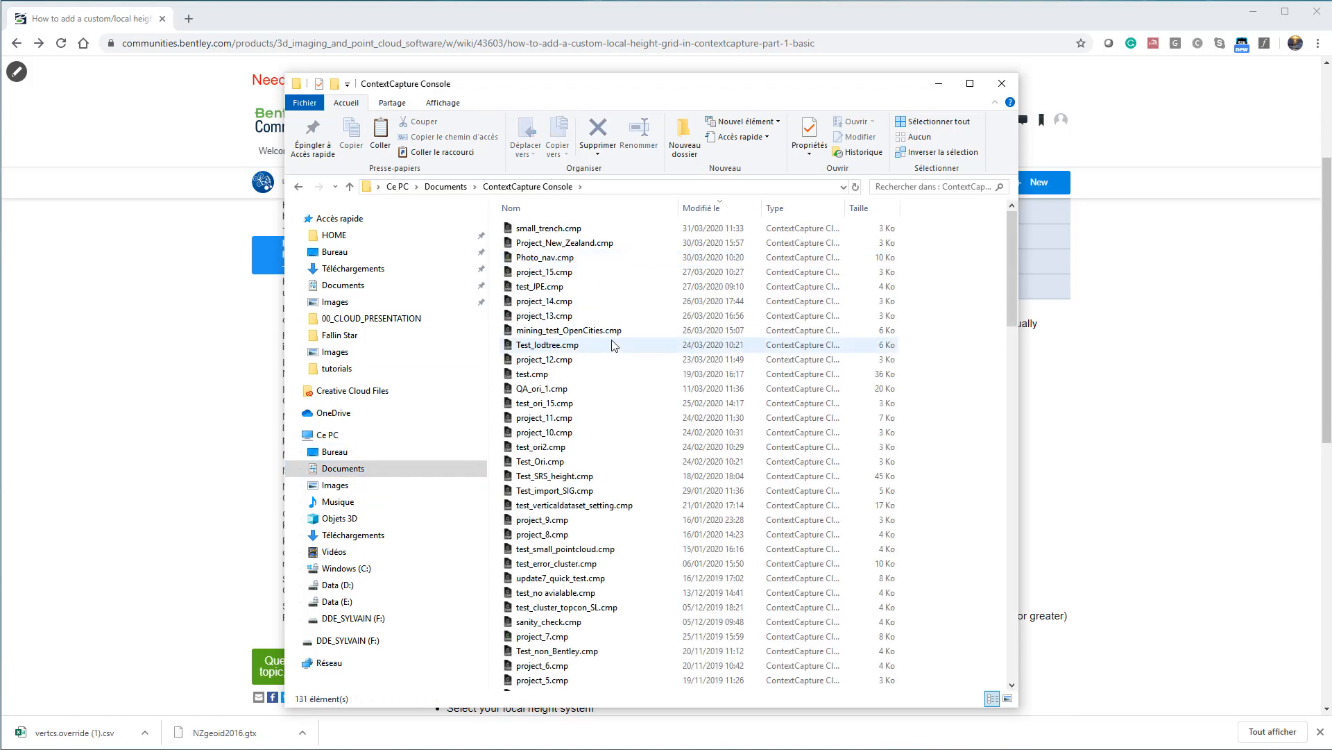
scroll(613, 347, down, 10)
scroll(613, 358, down, 2)
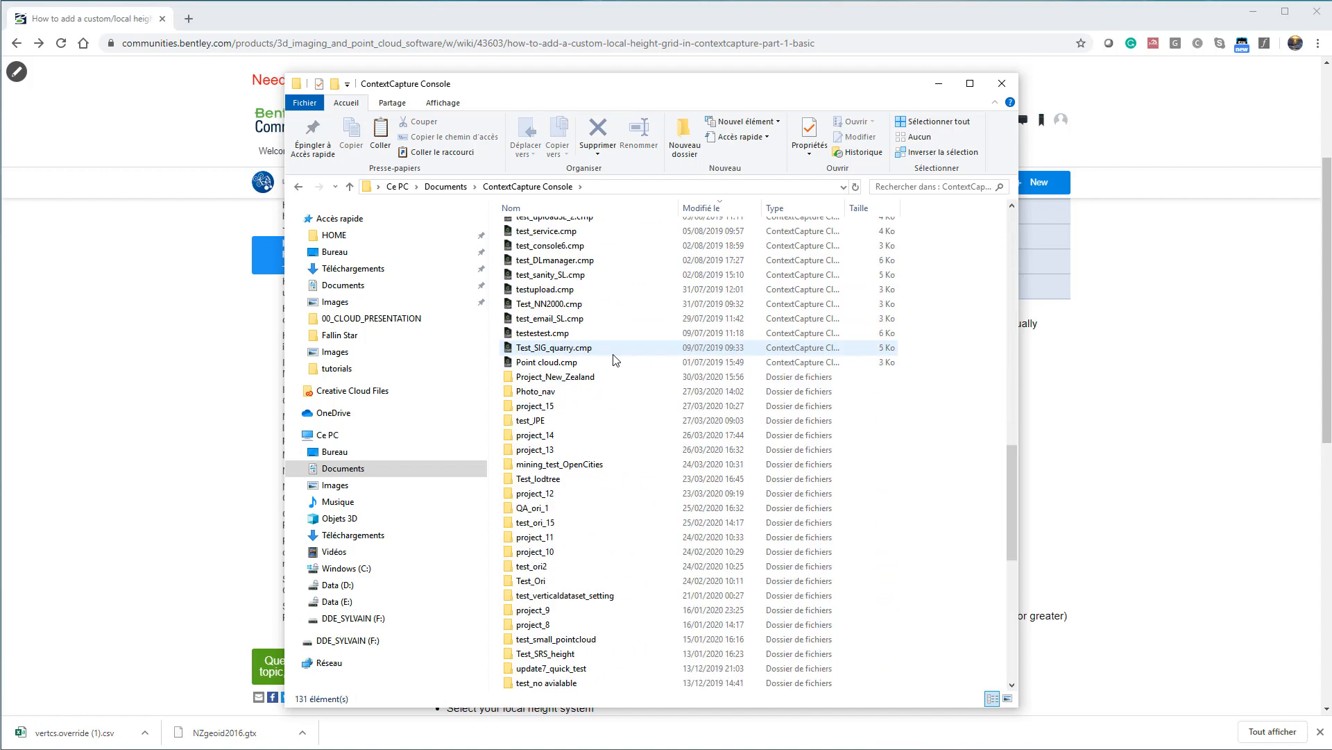
double_click(568, 381)
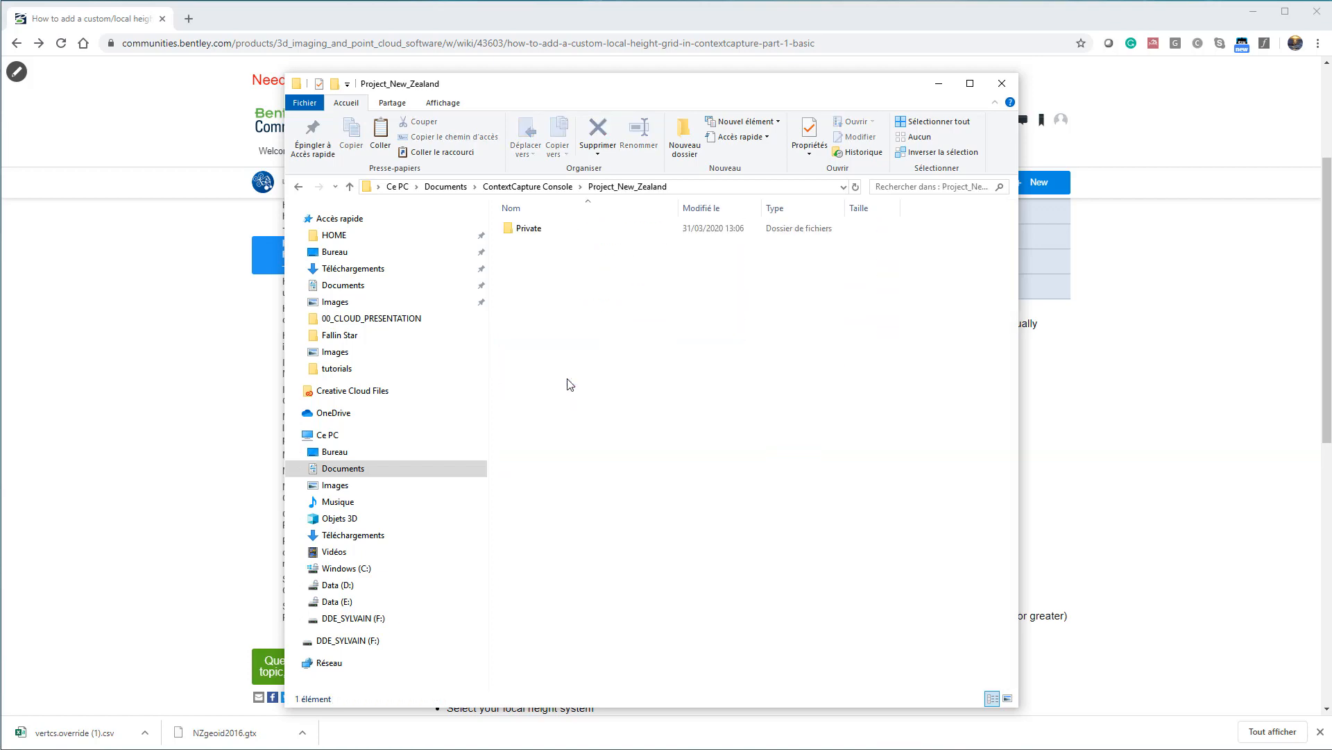
click(542, 233)
double_click(542, 231)
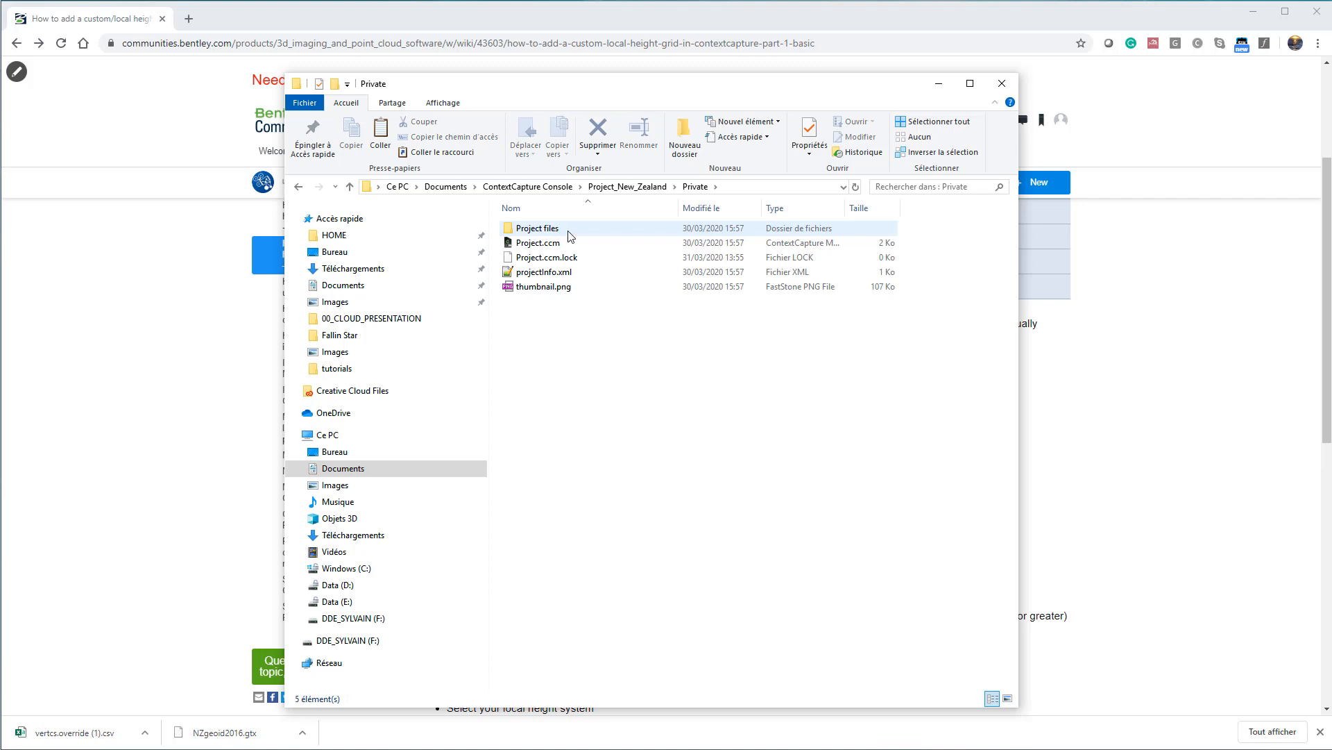
double_click(568, 232)
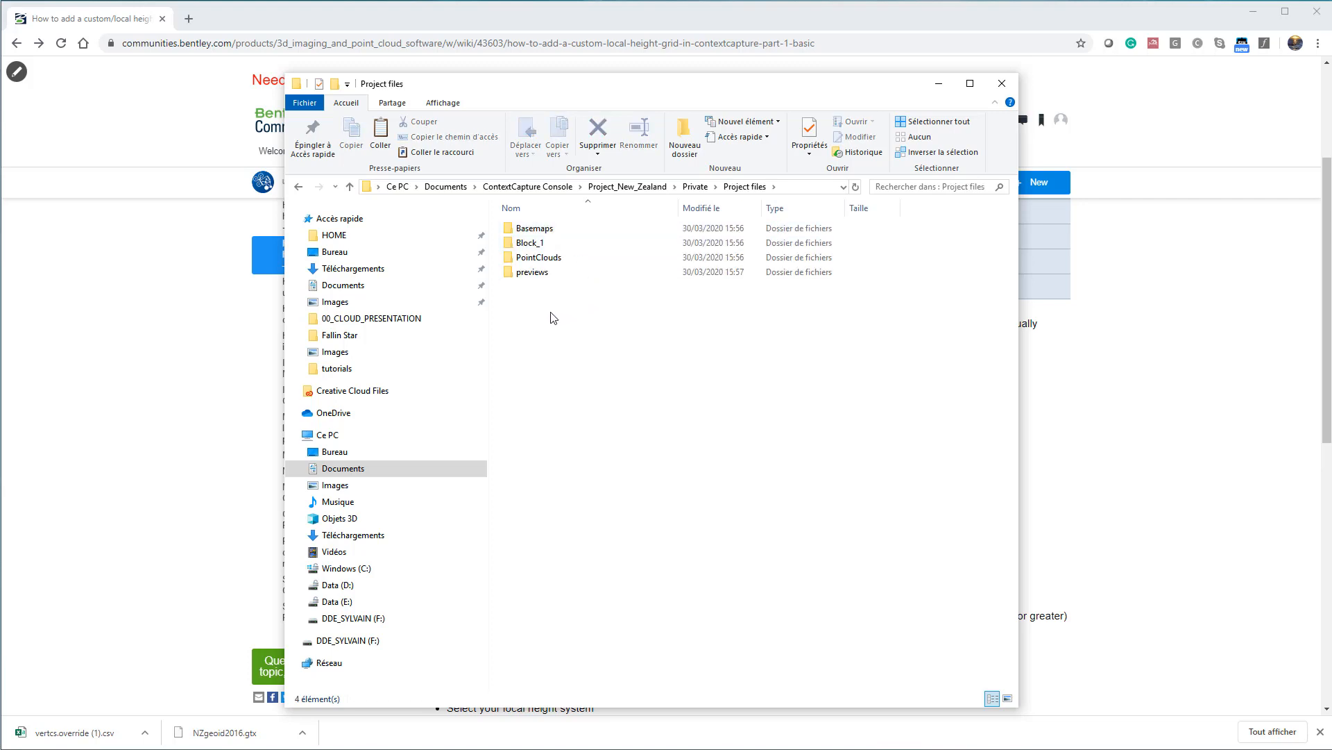
key(ctrl+v)
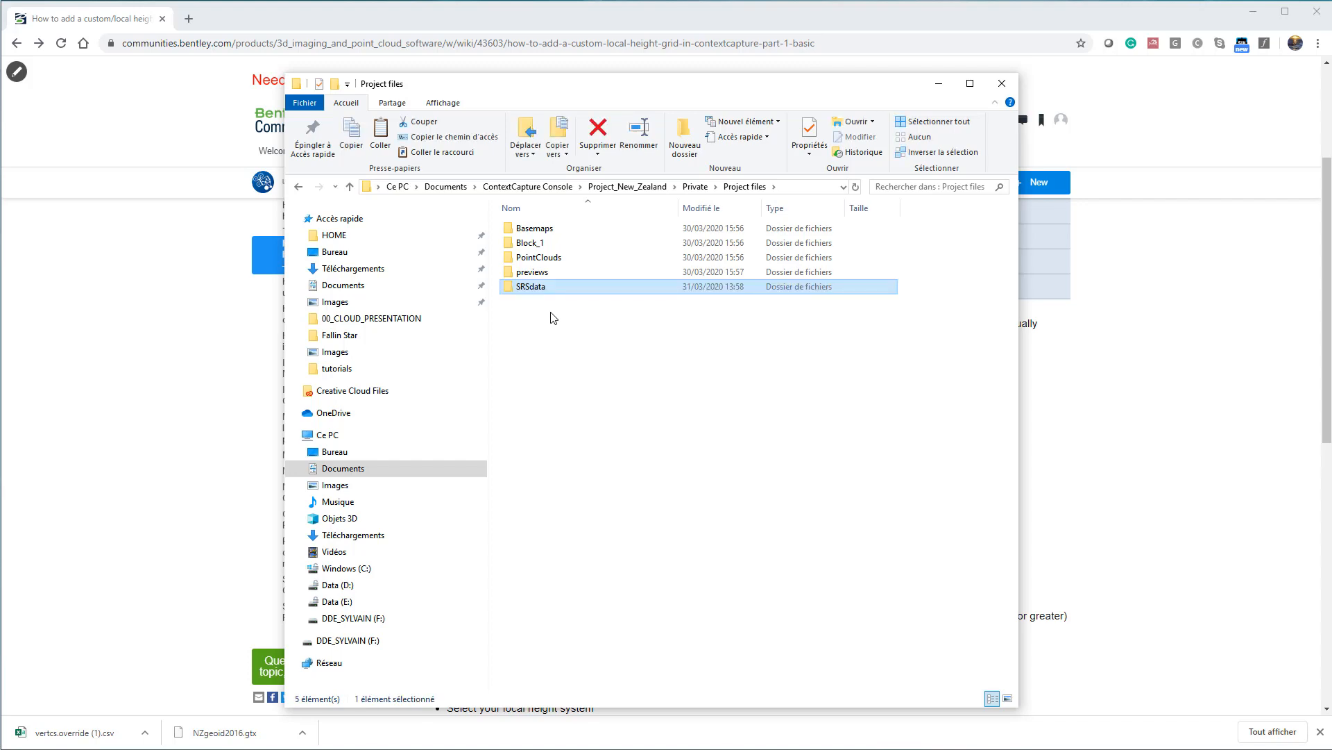
click(634, 363)
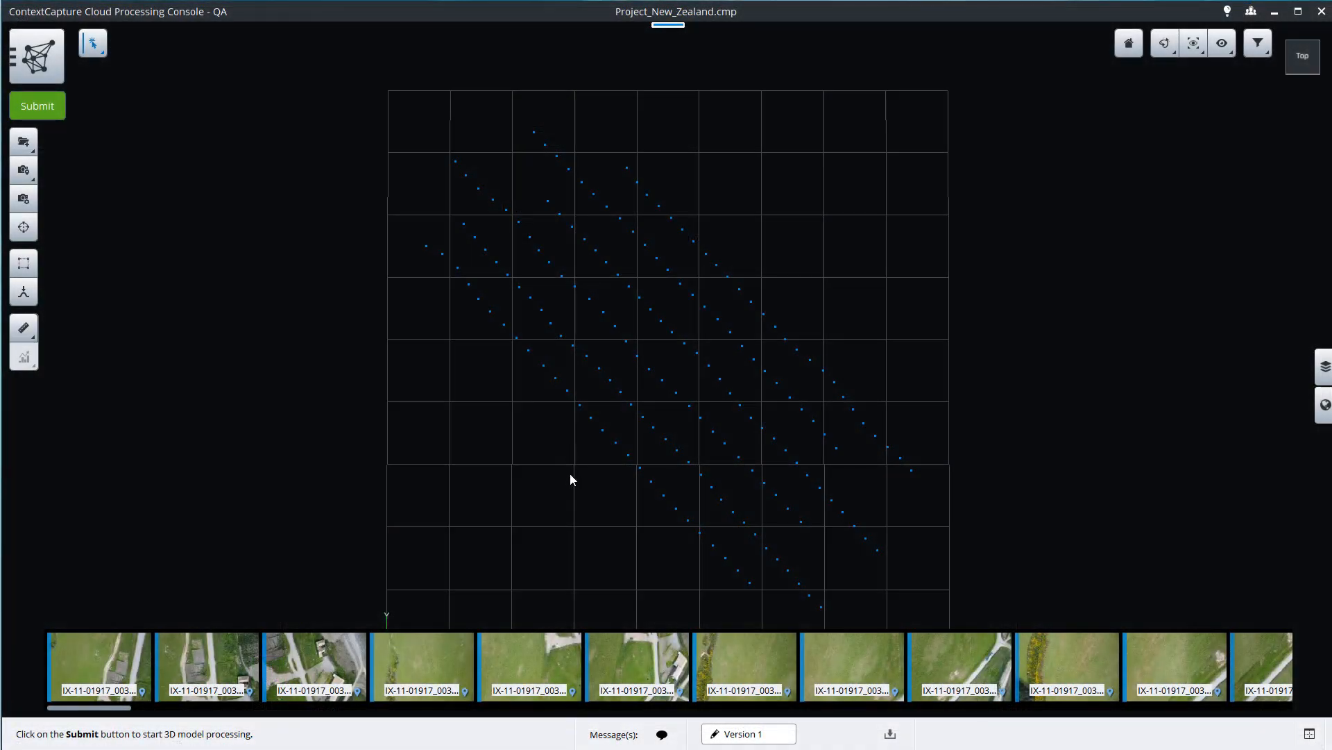
- Open the 3D model processing options for the project and enable a user defined coordinate system for the output
drag(570, 479, 681, 169)
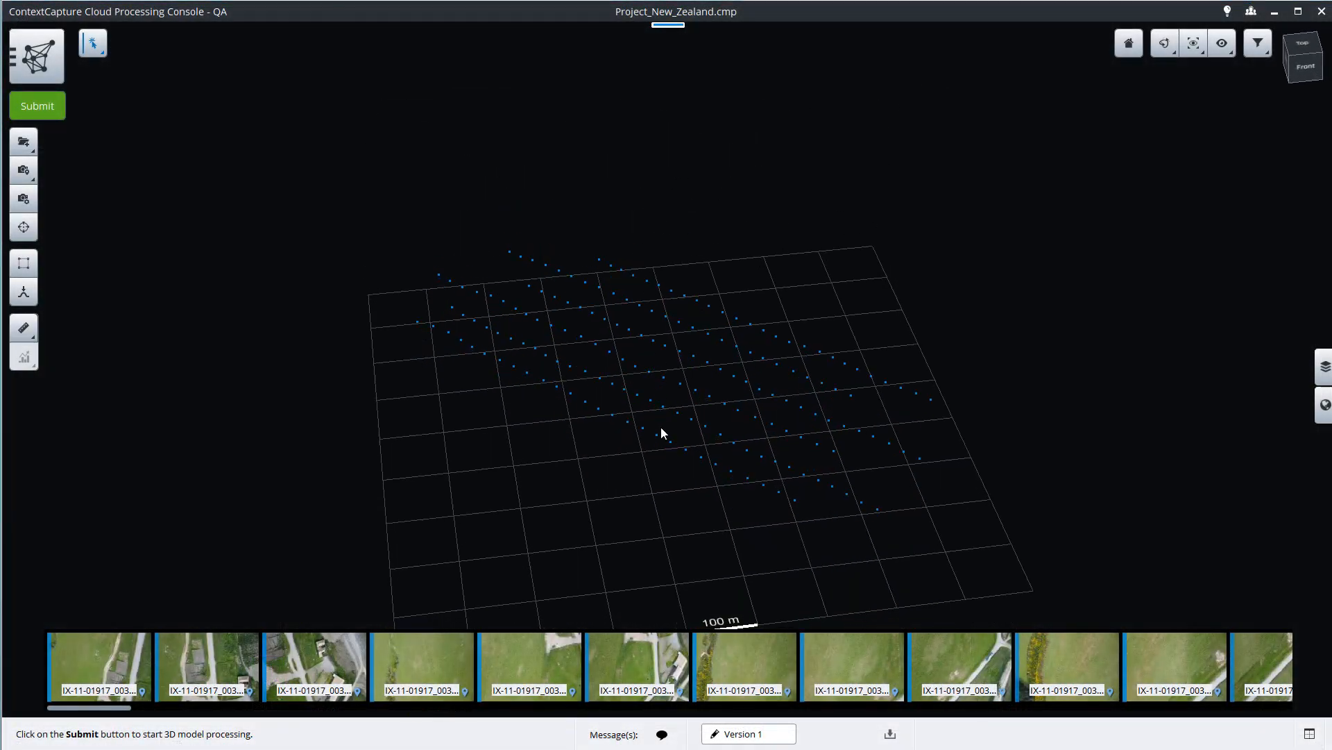
middle_drag(661, 428, 645, 332)
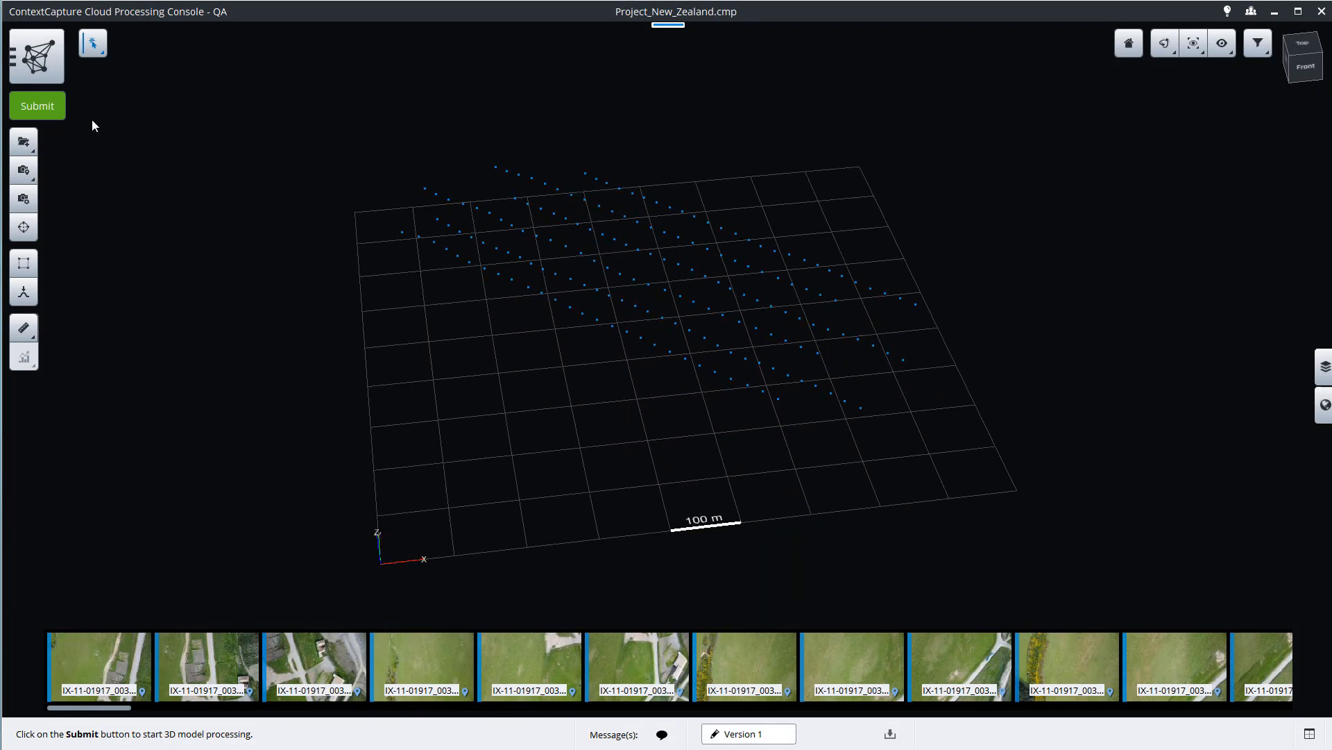
click(59, 117)
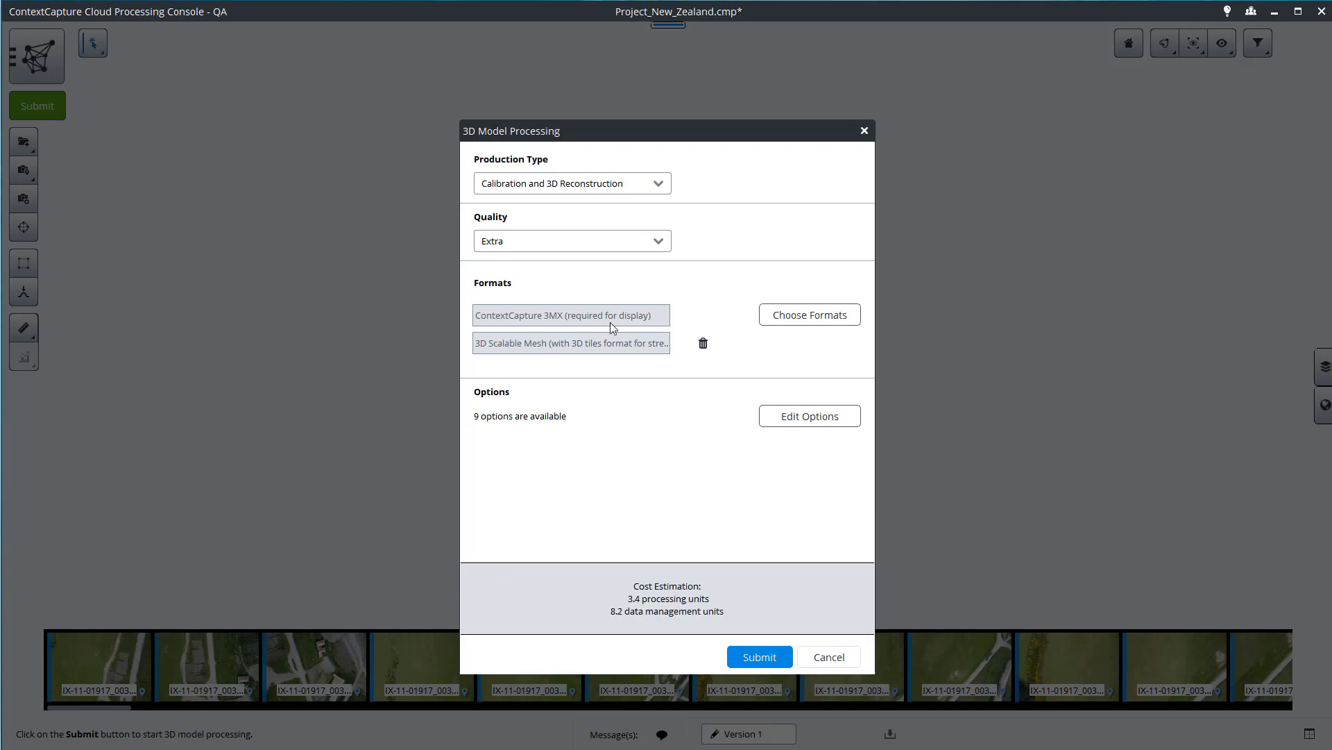
click(786, 420)
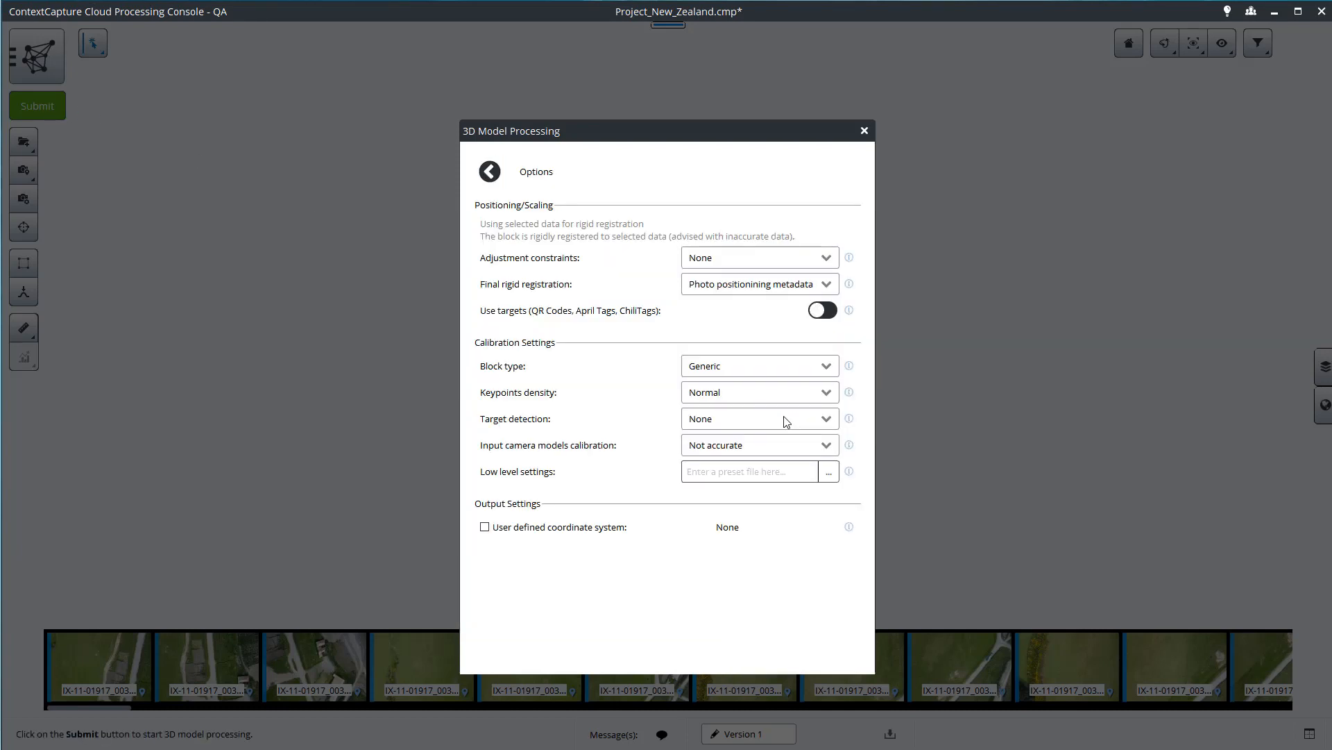
click(485, 527)
- Search the spatial reference system database for "new zea" and select NZGD2000 / New Zealand Transverse Mercator 2000 (EPSG:2193)
click(826, 528)
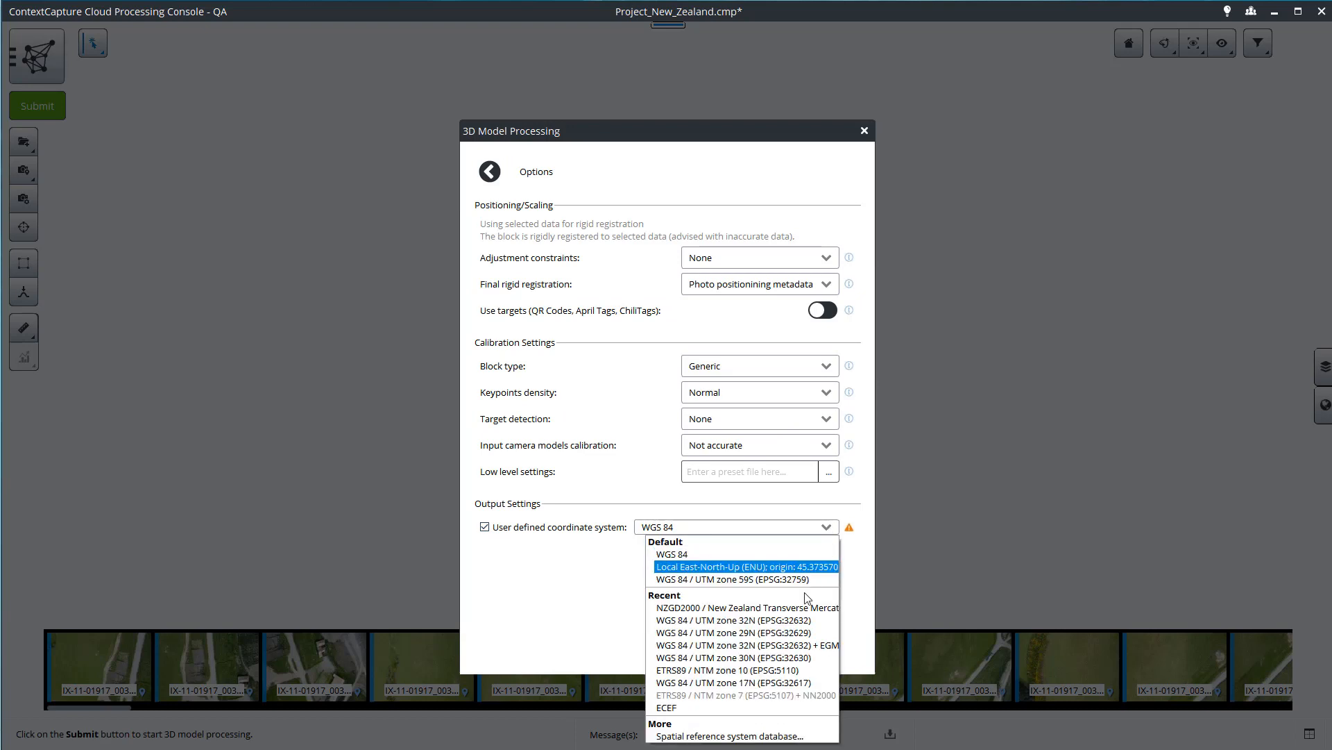
click(791, 737)
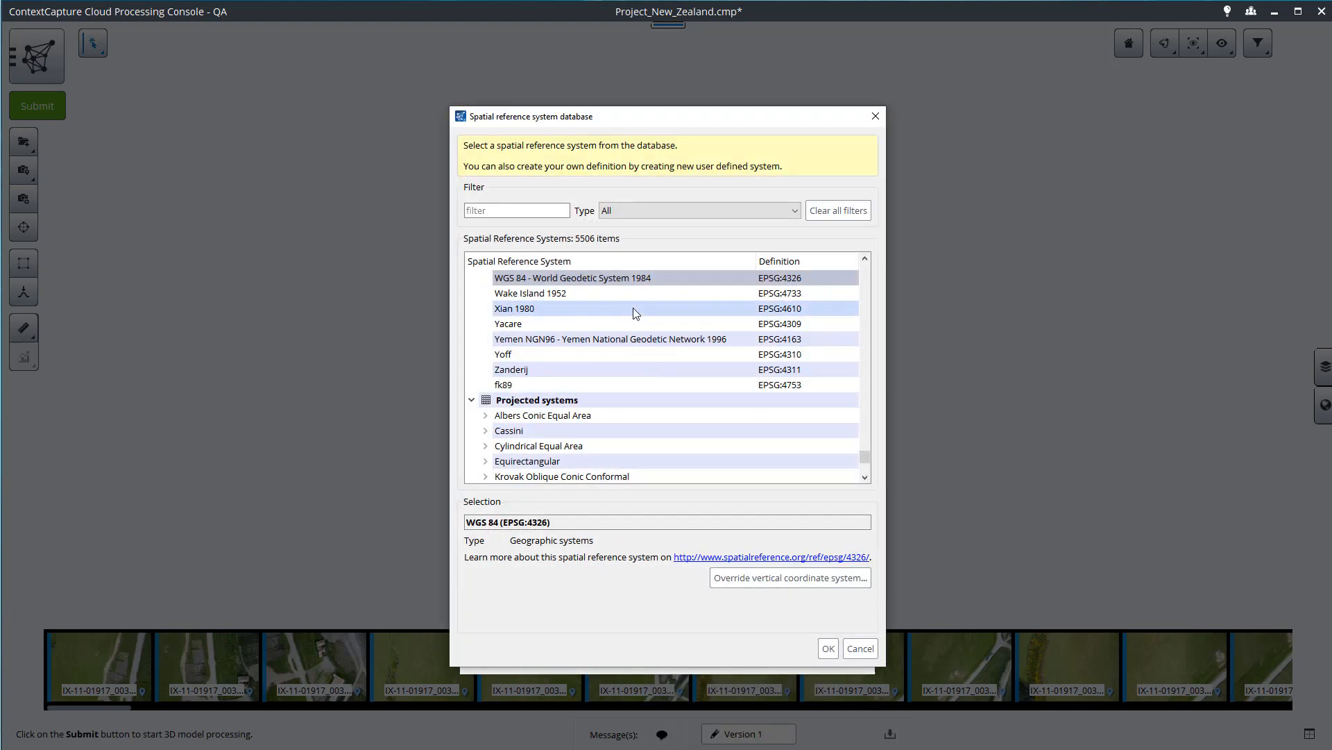
click(514, 209)
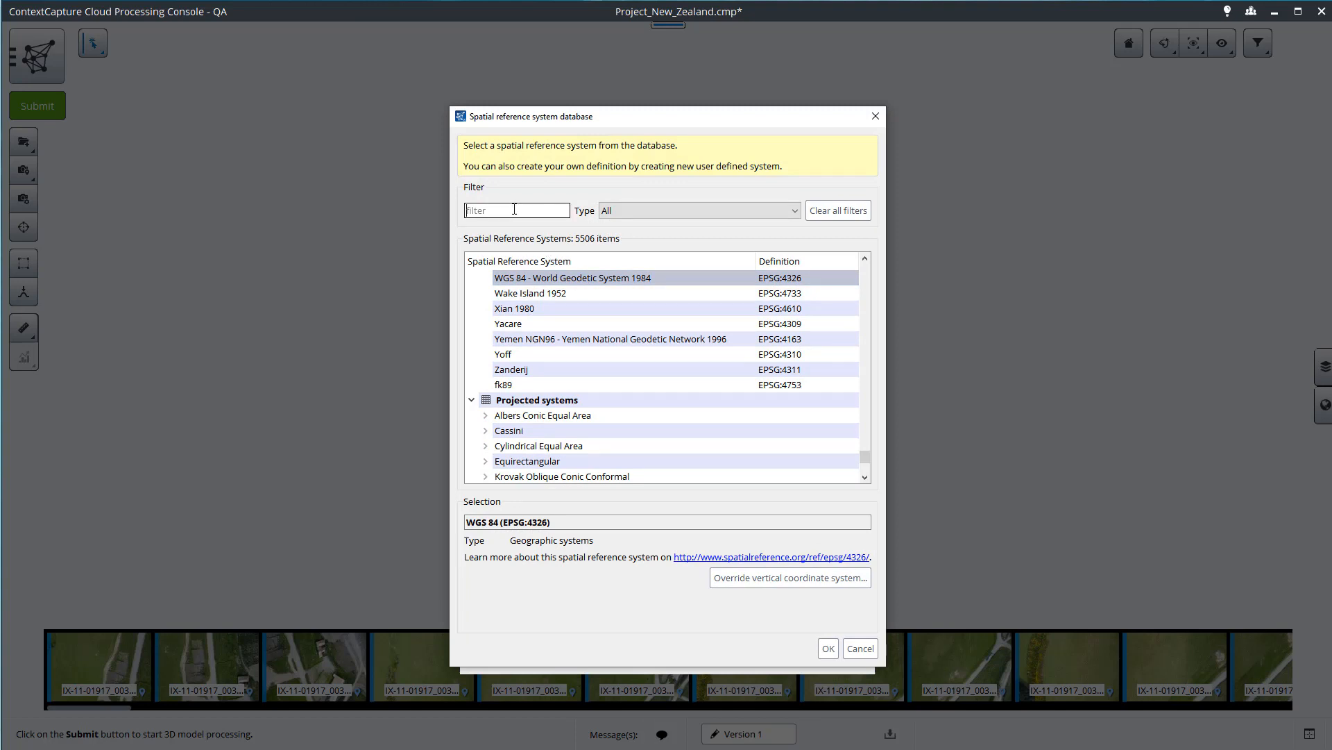
text(new)
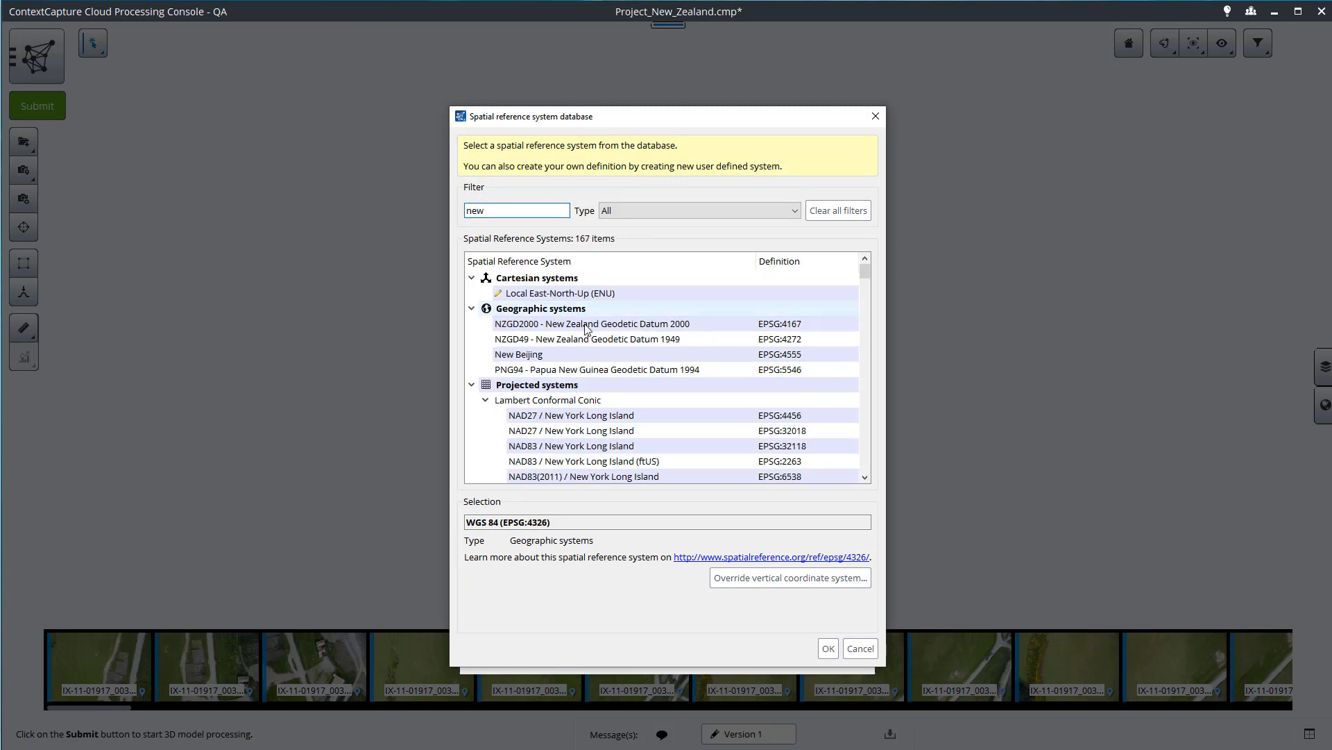
text( zea)
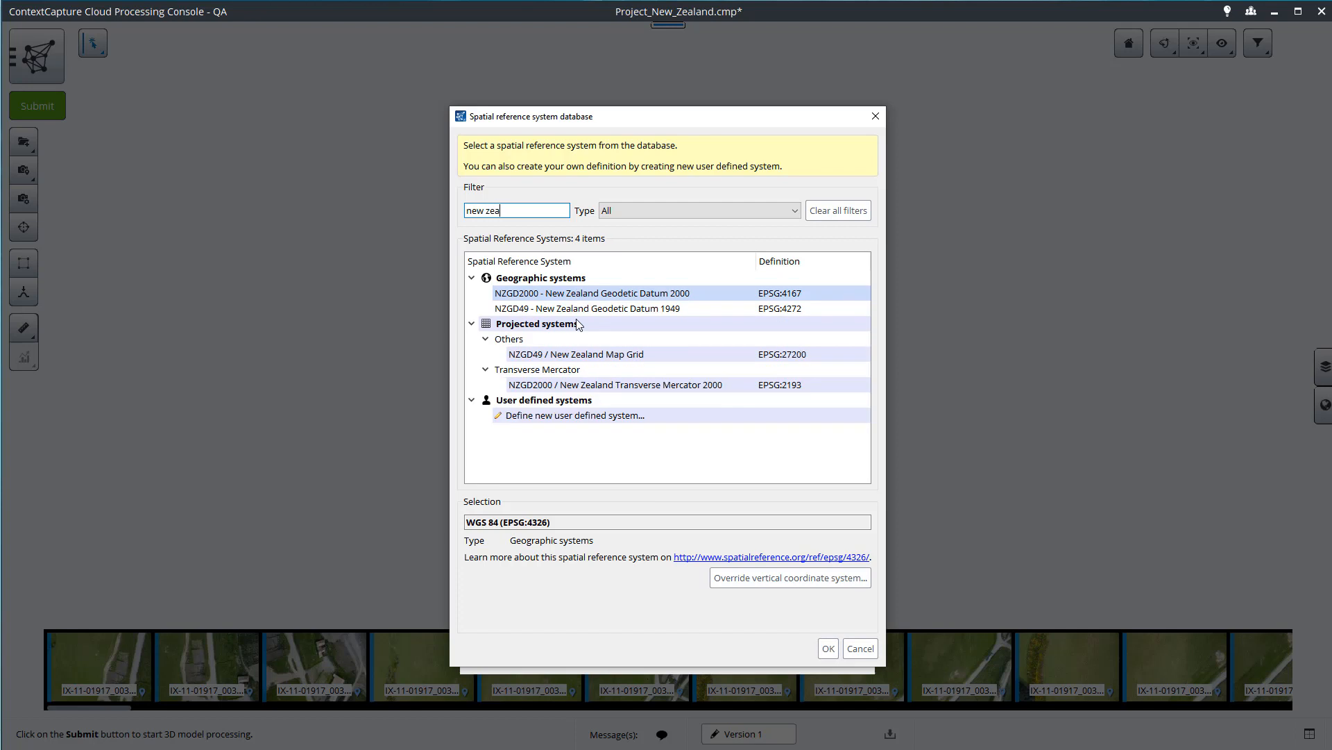
click(629, 386)
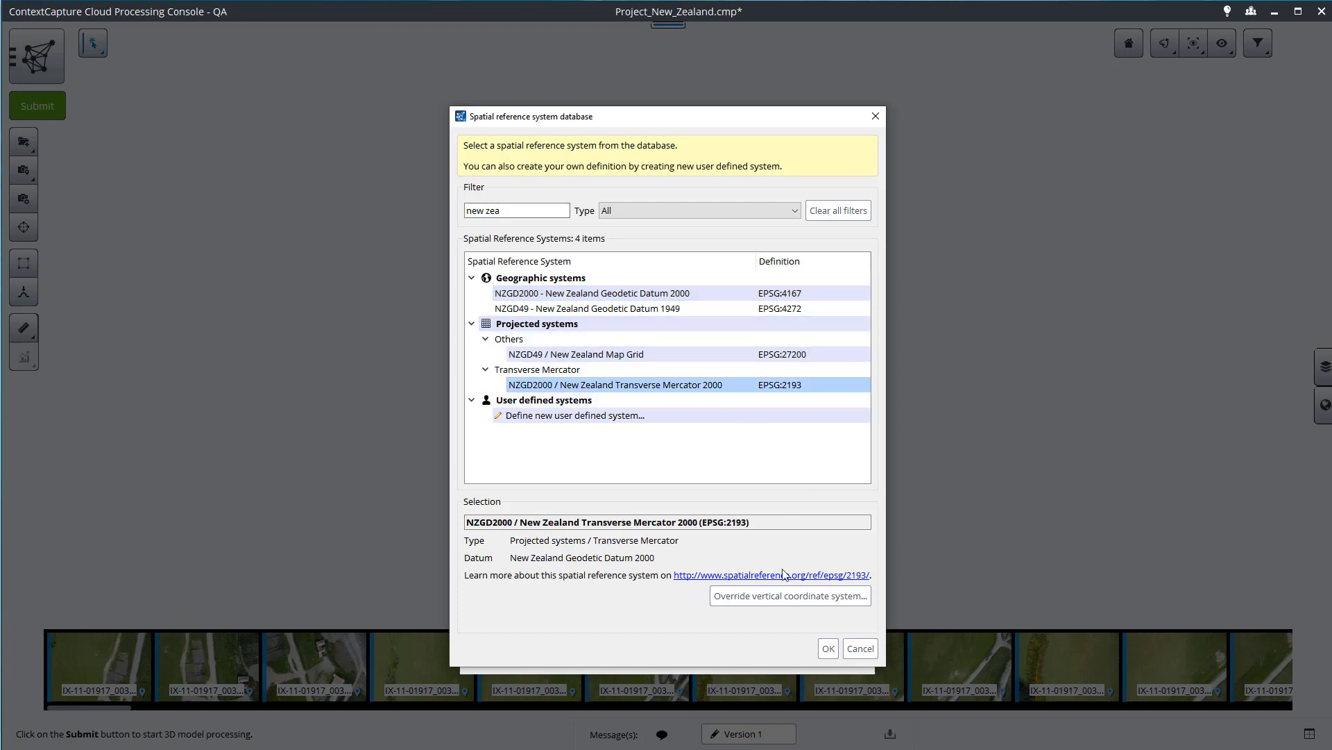
- Override the vertical coordinate system with NZVD2016 height (EPSG:7839), accept the combined system and return to the main processing settings
click(783, 598)
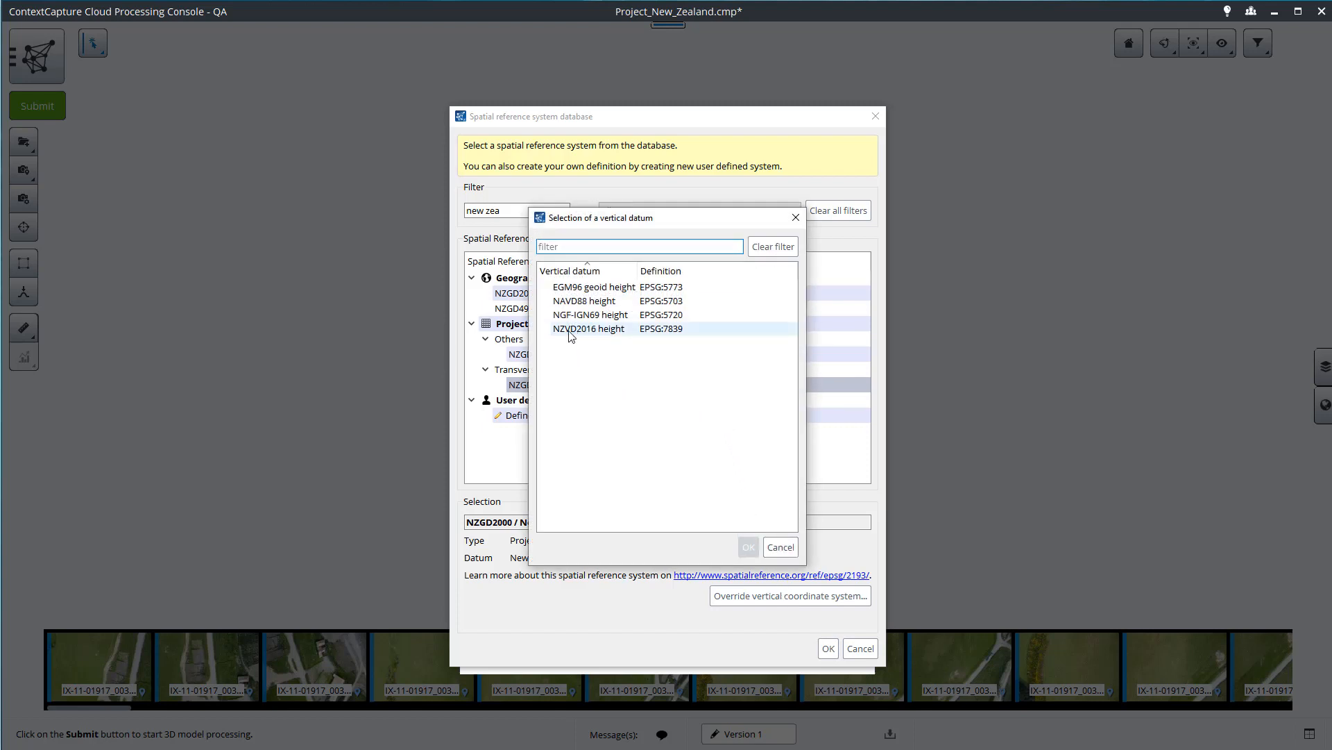
click(603, 329)
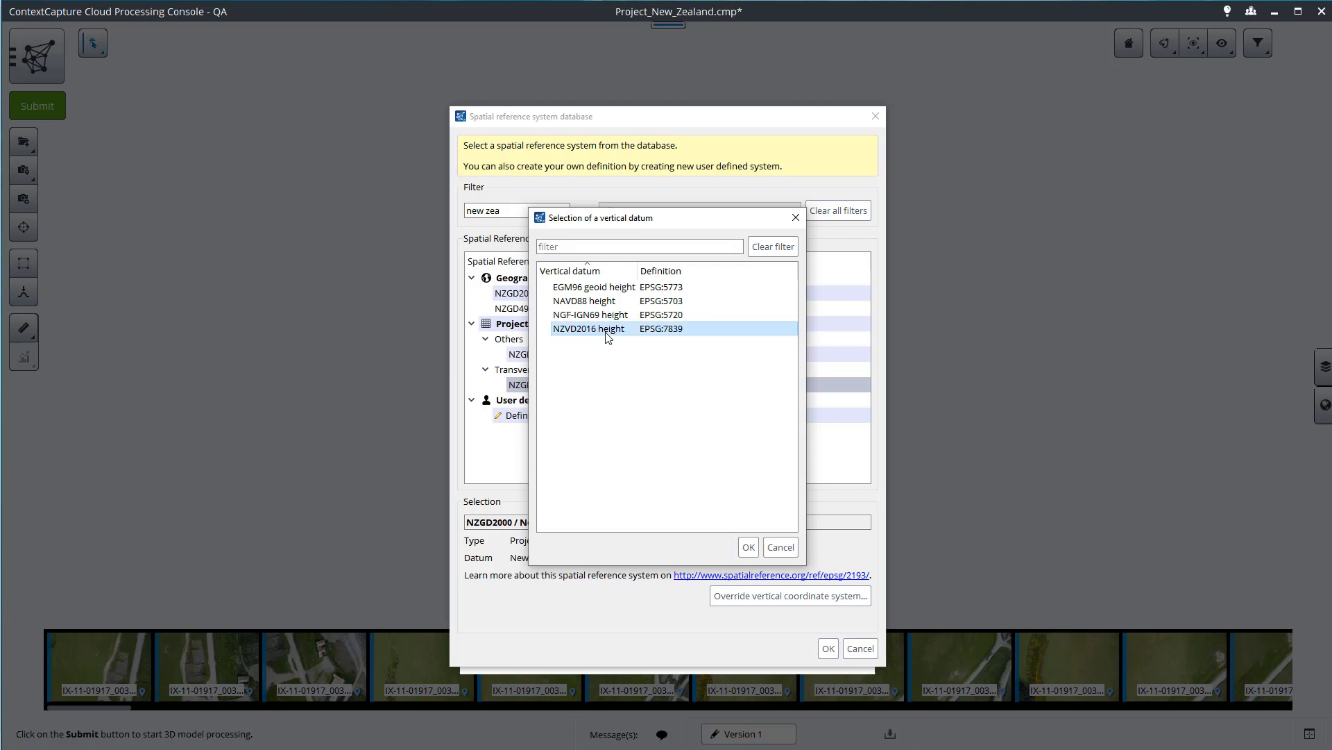
click(748, 547)
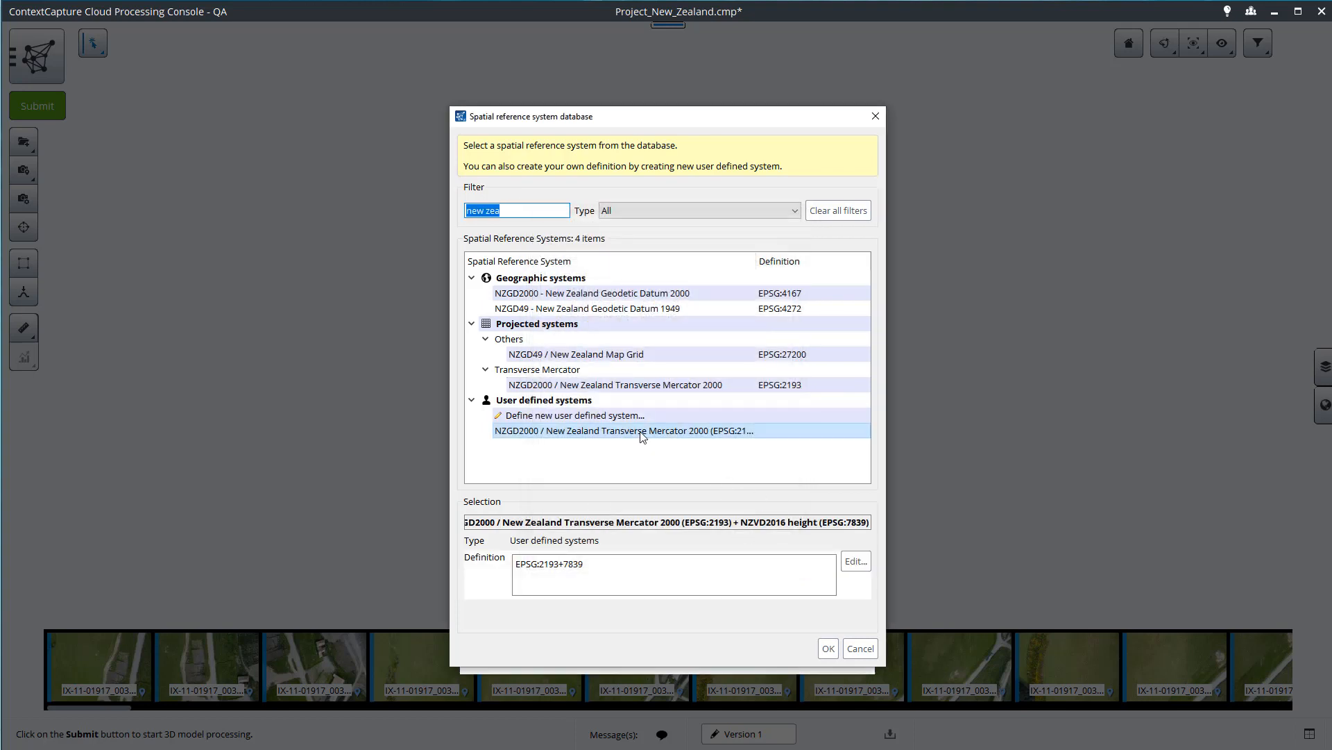
click(828, 651)
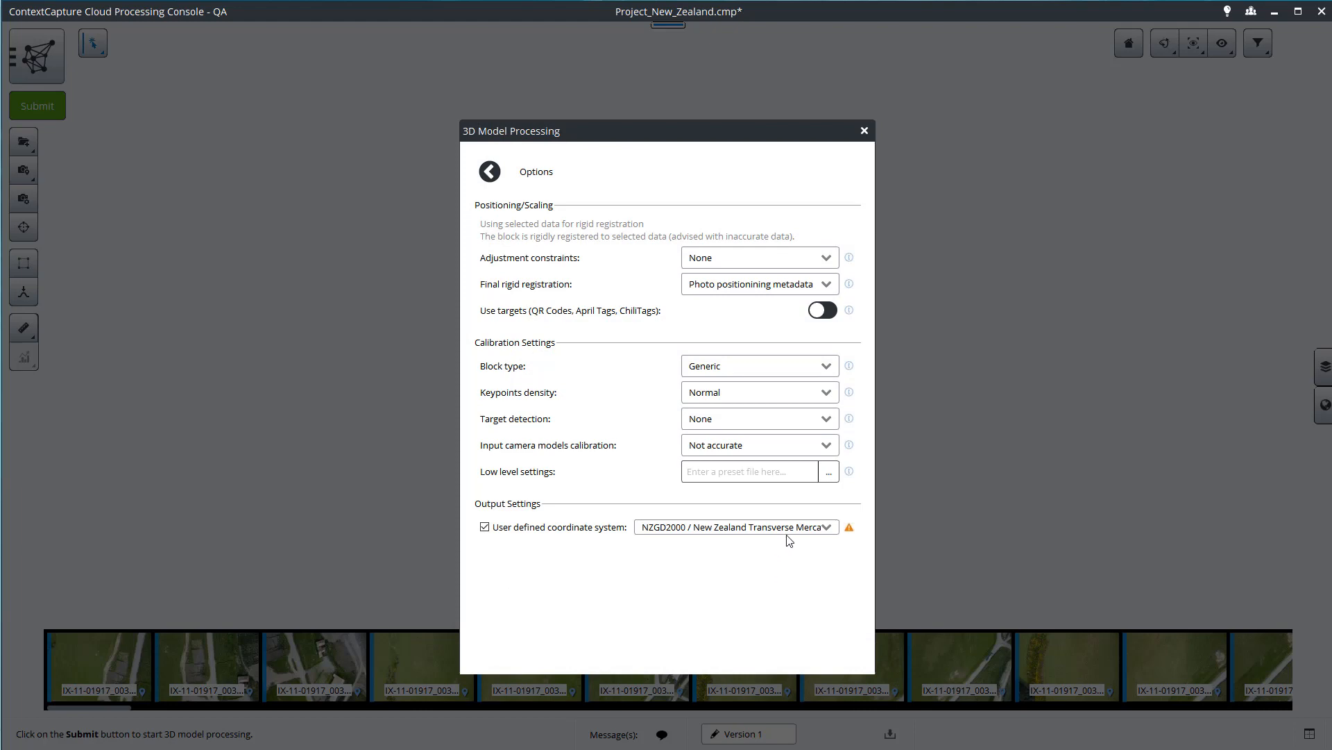
click(490, 172)
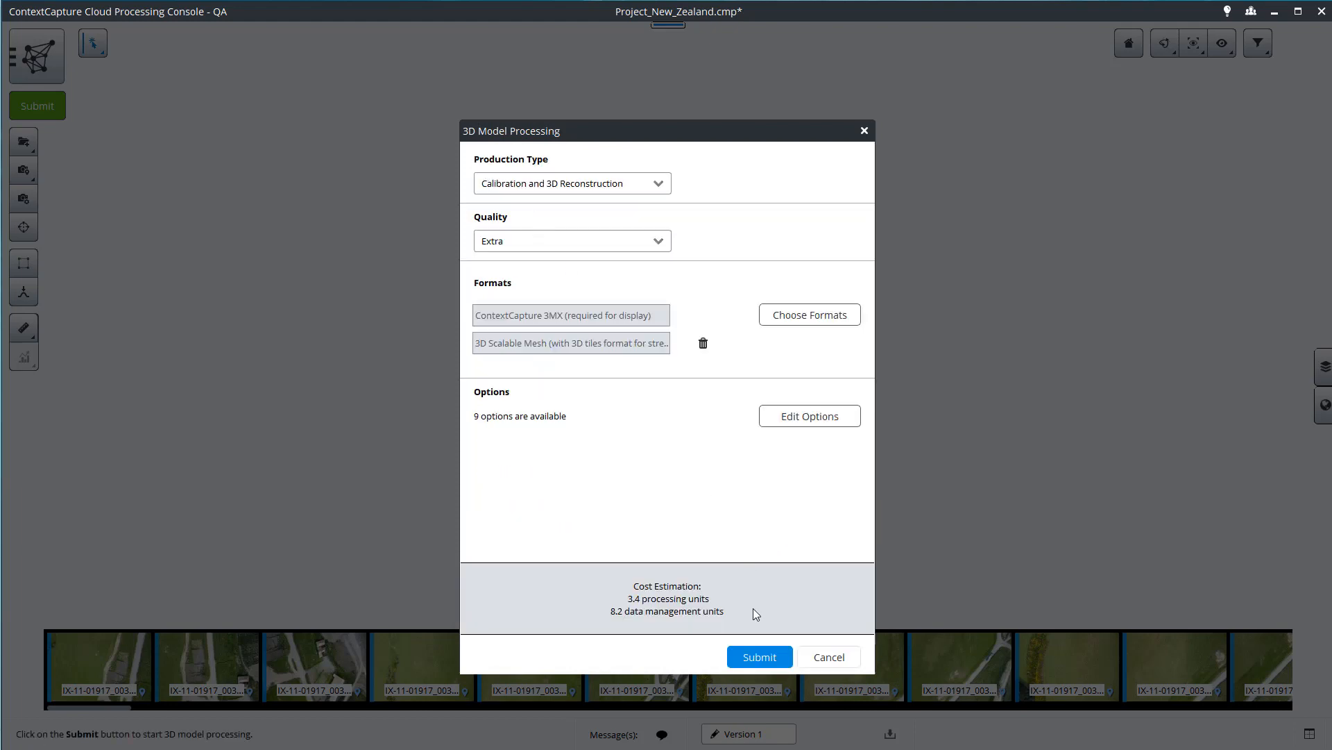